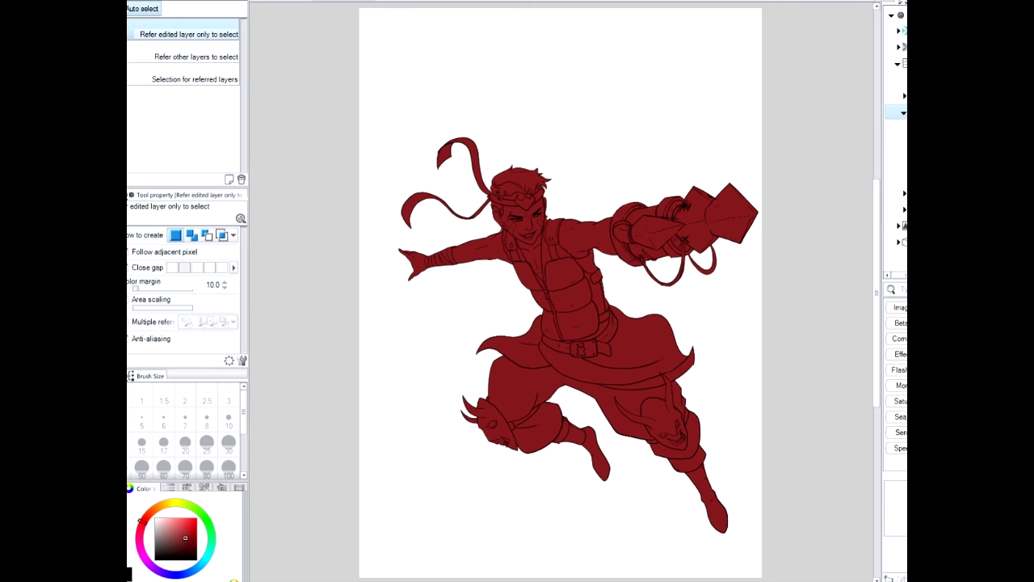
Select the vest panels, side pockets and shoulder pads with Auto select and fill them with tan brown
left_click(570, 323)
left_click(571, 297, "shift")
left_click(531, 282, "shift")
left_click(602, 300, "shift")
left_click(565, 273, "shift")
left_click(553, 233, "shift")
left_click(510, 241, "shift")
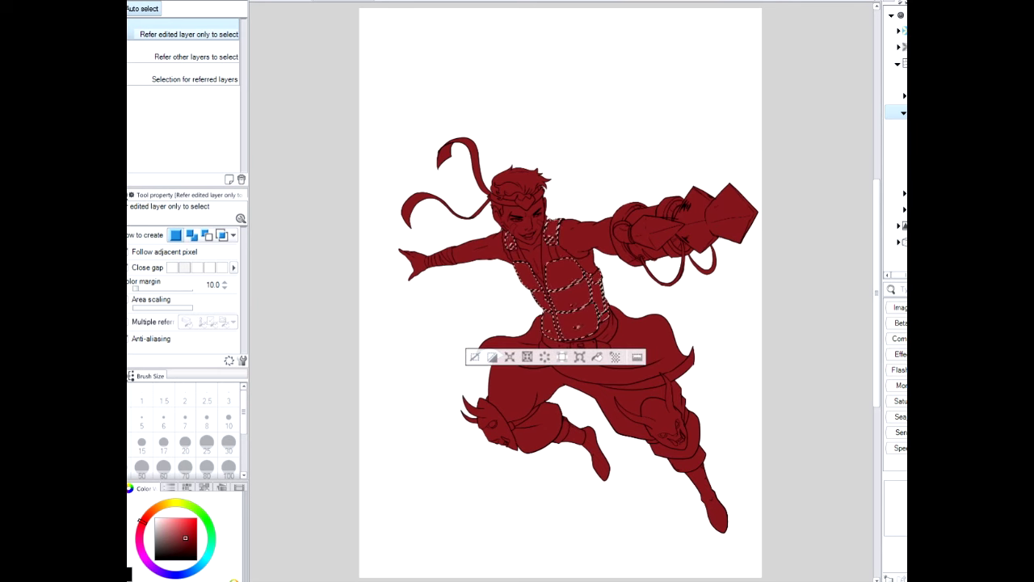
left_click(174, 2)
left_click(221, 46)
left_click(751, 251)
left_click(159, 505)
left_click(179, 535)
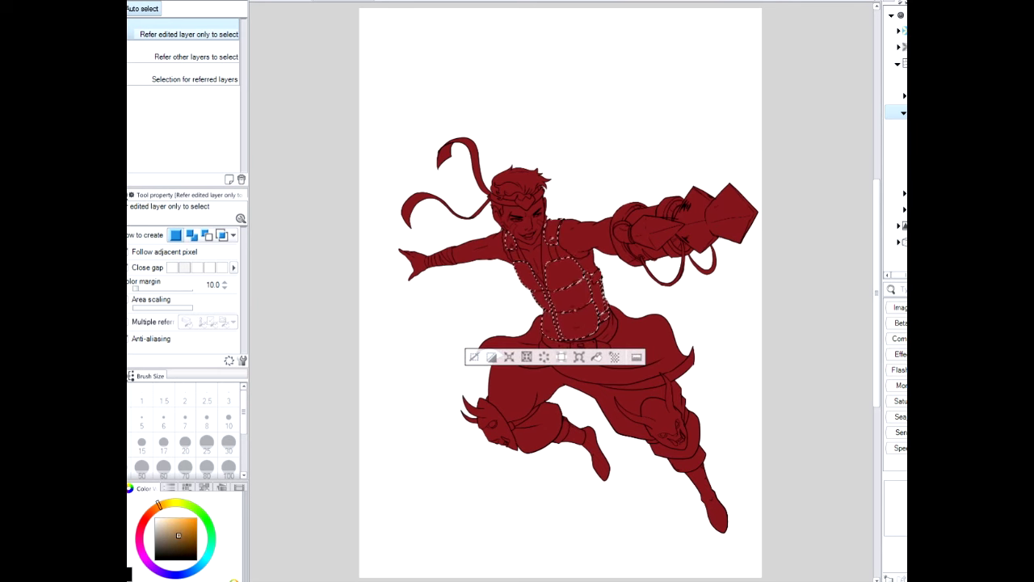
key("g")
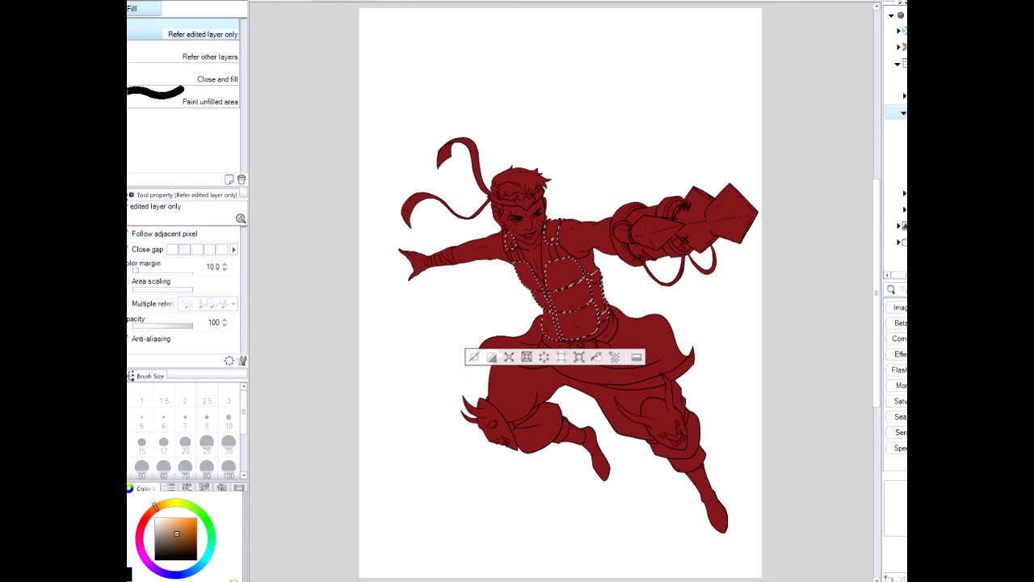
left_click(571, 324)
left_click(553, 233)
left_click(511, 241)
key("ctrl+d")
Paint the vest's shoulder straps dark brown with the G-pen at size 150
left_click(863, 117)
left_click(180, 548)
key("p")
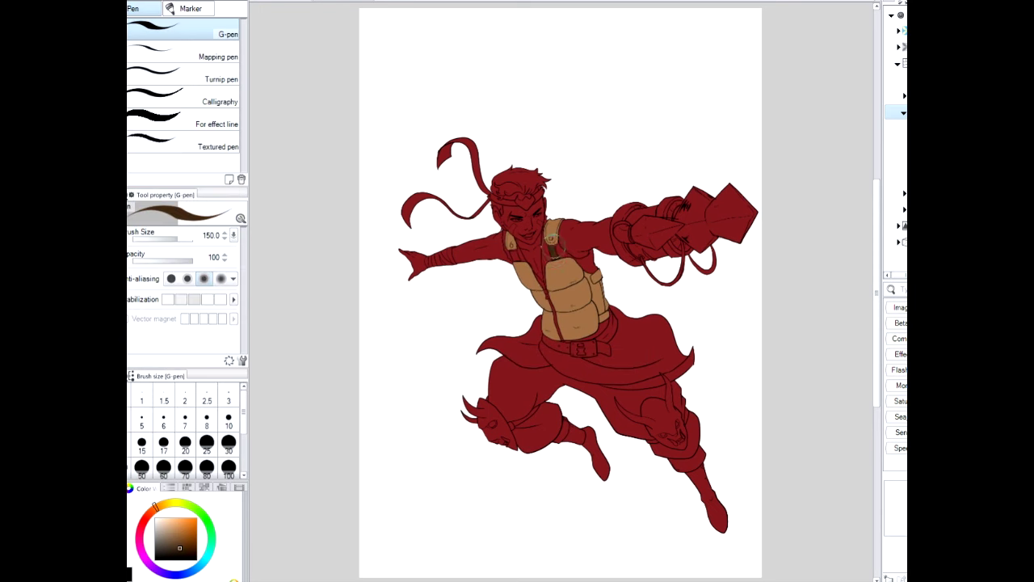
key("ctrl+space")
left_click(546, 270, "ctrl")
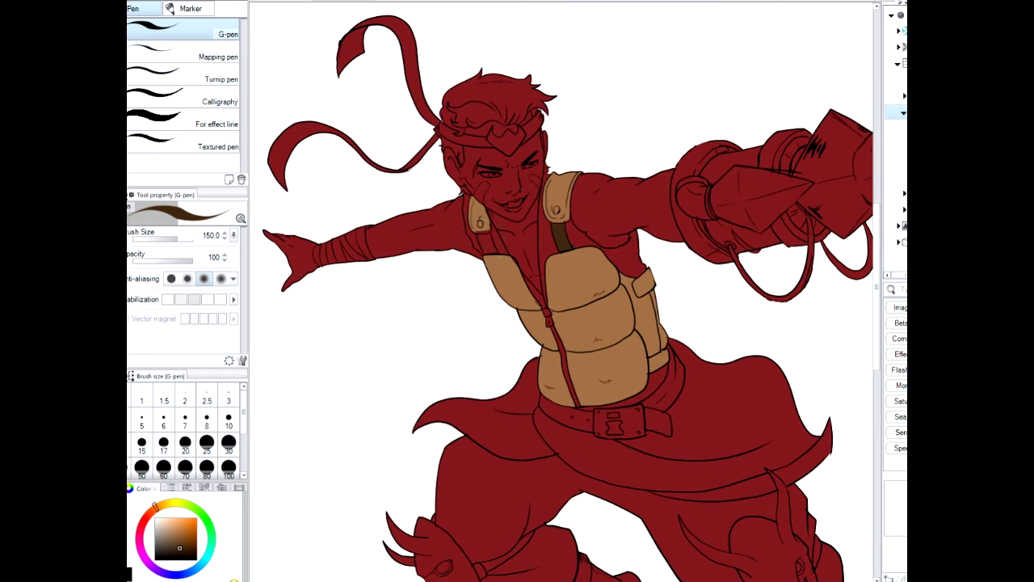
left_click_drag(477, 253, 486, 240)
Paint the vest's zipper and its pull warm grey with the G-pen at size 80
left_click(483, 236, "alt")
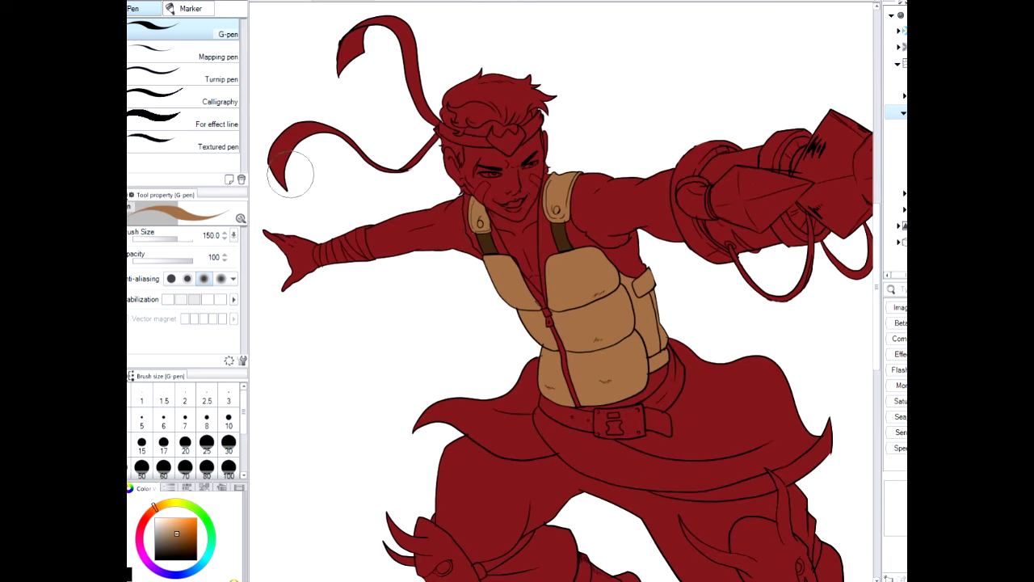
left_click_drag(163, 544, 159, 535)
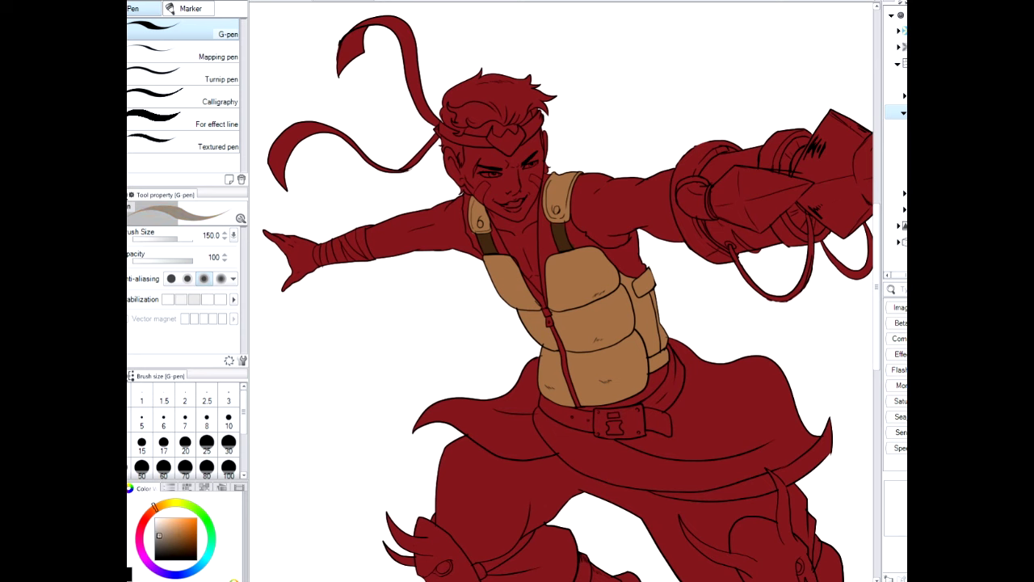
left_click(207, 468)
left_click_drag(545, 317, 575, 404)
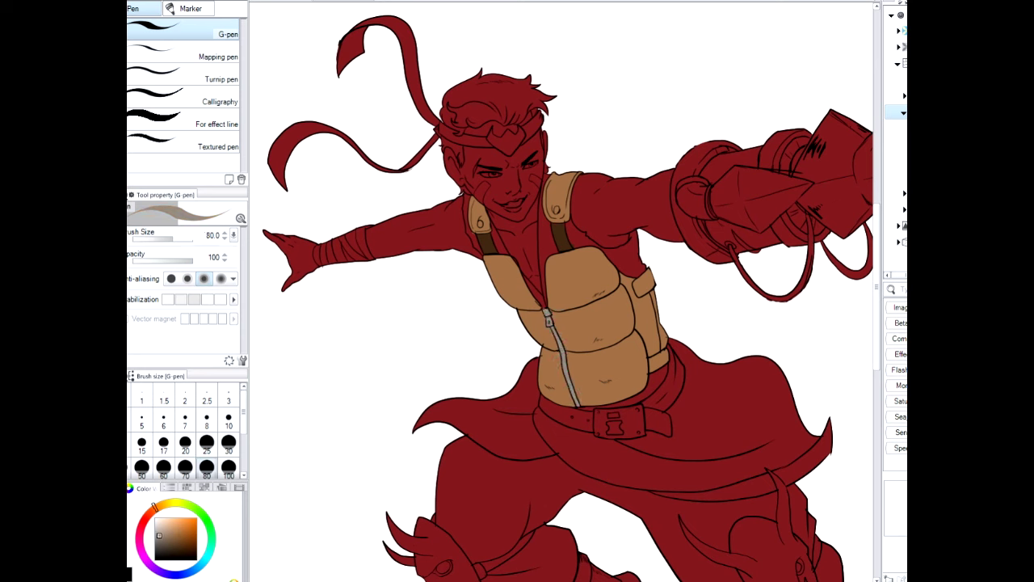
Select the face, neck, chest, arms and hand with Auto select and fill them with an orange-tan skin colour
key("w")
left_click(608, 239)
left_click(545, 243, "shift")
left_click(523, 249)
left_click(499, 192, "shift")
left_click(618, 202, "shift")
left_click(433, 230, "shift")
left_click(489, 133, "shift")
left_click(173, 2)
left_click(214, 48)
key("Return")
left_click(179, 525)
key("g")
left_click(511, 188)
left_click(618, 202)
left_click(432, 230)
left_click(295, 252)
left_click(489, 129)
left_click(544, 144)
key("ctrl+d")
Paint the character's hair and sideburn dark green with the G-pen at size 80
key("p")
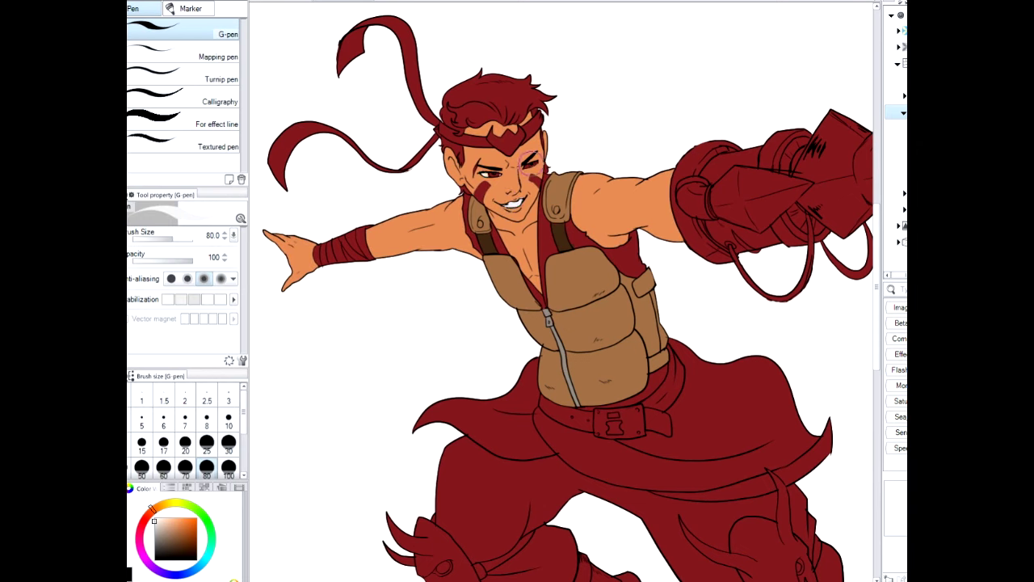
left_click(474, 177, "alt")
left_click(873, 117)
key("alt+e")
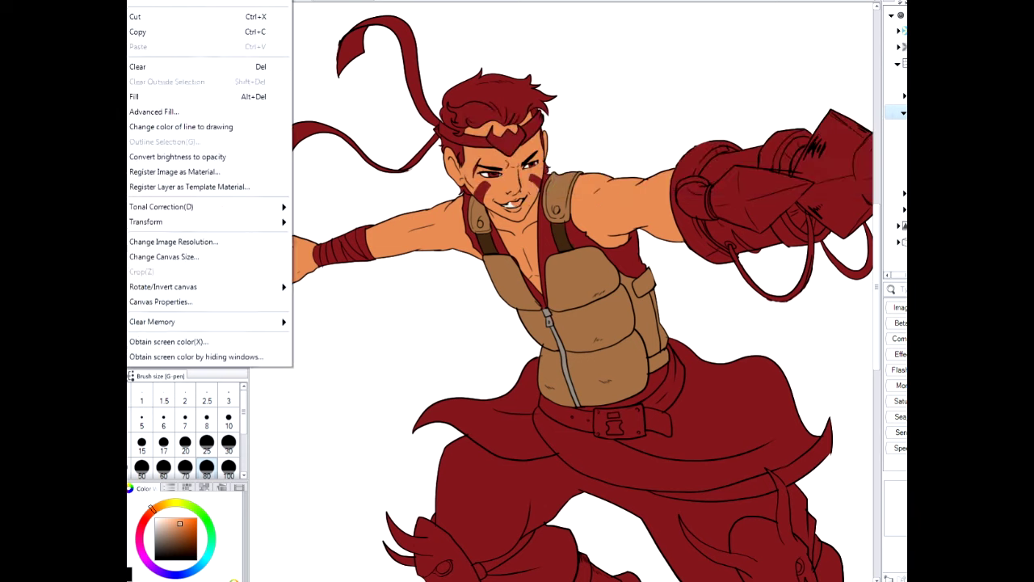
key("Escape")
left_click(209, 525)
left_click(175, 548)
mouse_move(508, 97)
left_mouse_down()
mouse_move(476, 72)
mouse_move(504, 94)
mouse_move(450, 123)
mouse_move(537, 109)
left_mouse_up()
left_click_drag(440, 145, 463, 158)
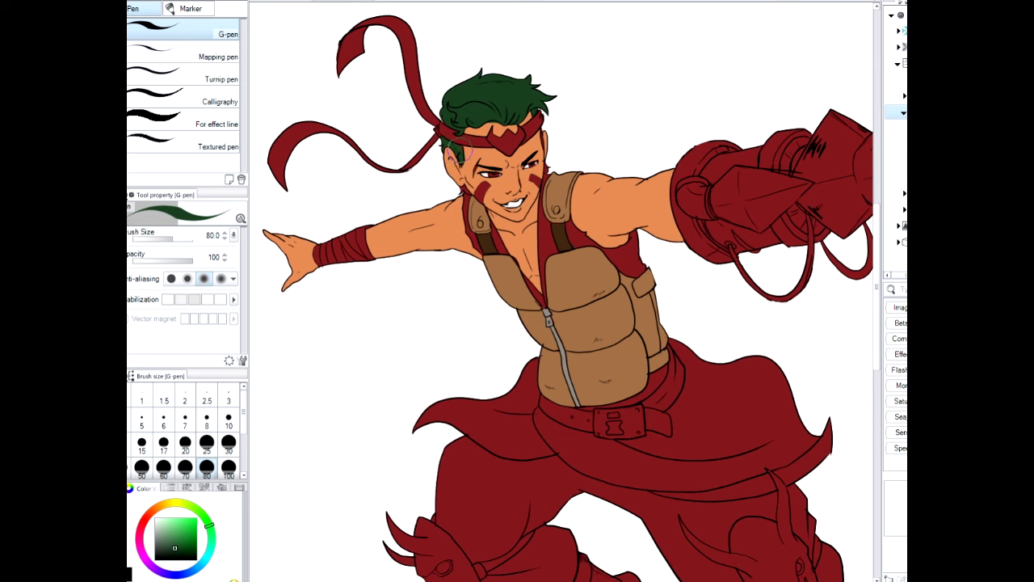
Paint the headband emblem and the belt buckle grey
left_click(534, 148, "alt")
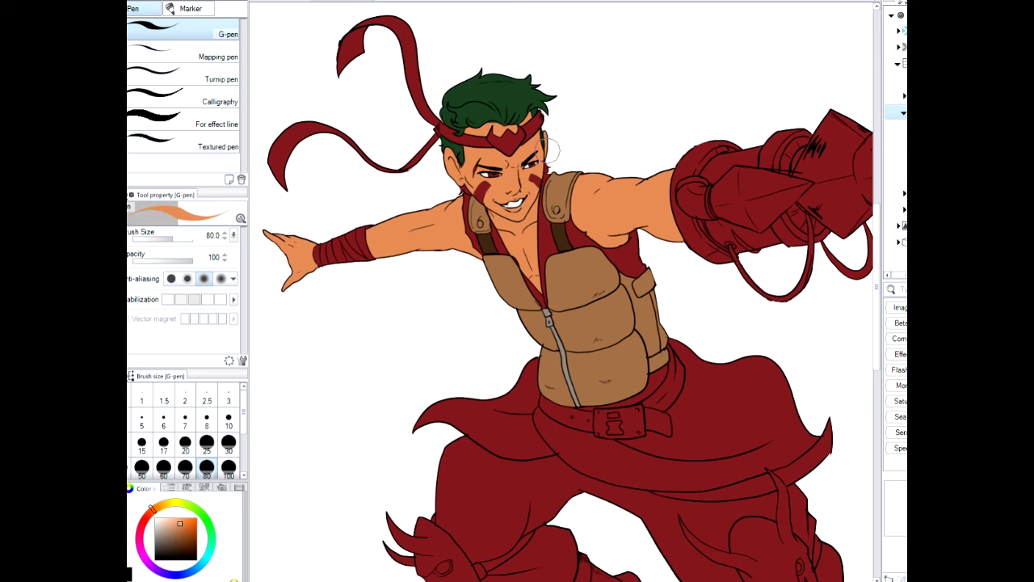
left_click(397, 261, "alt")
mouse_move(498, 144)
left_mouse_down()
mouse_move(493, 129)
mouse_move(502, 141)
mouse_move(518, 129)
mouse_move(514, 149)
left_mouse_up()
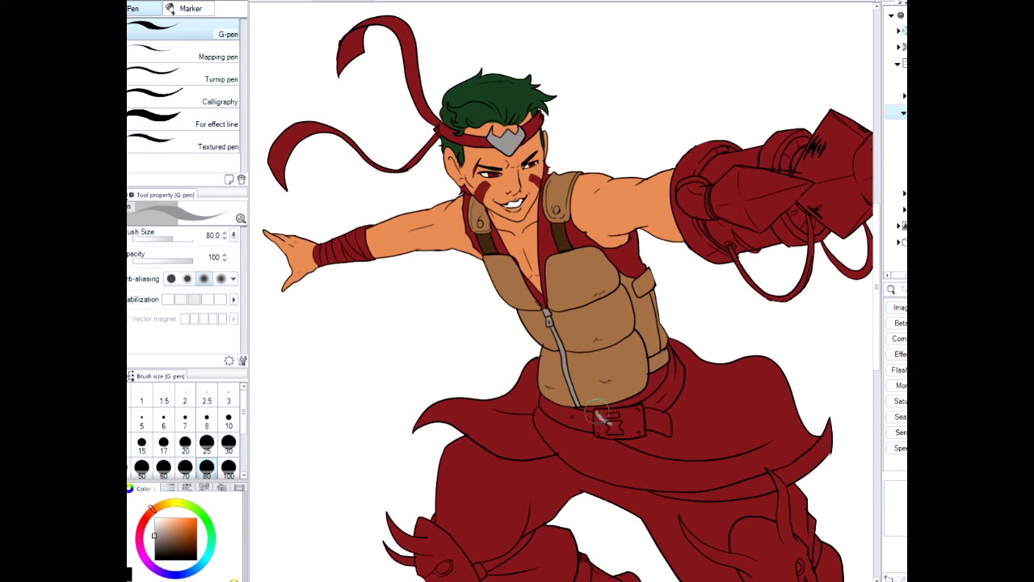
mouse_move(596, 409)
left_mouse_down()
mouse_move(600, 434)
mouse_move(619, 412)
mouse_move(601, 405)
mouse_move(629, 426)
left_mouse_up()
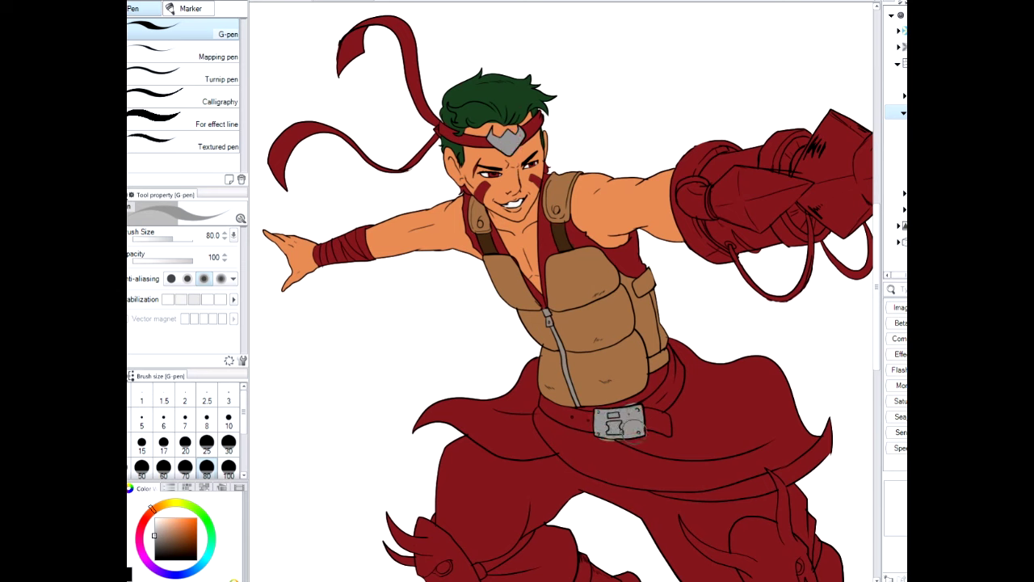
Paint the belt dark brown and the forearm wraps light grey
left_click(169, 551)
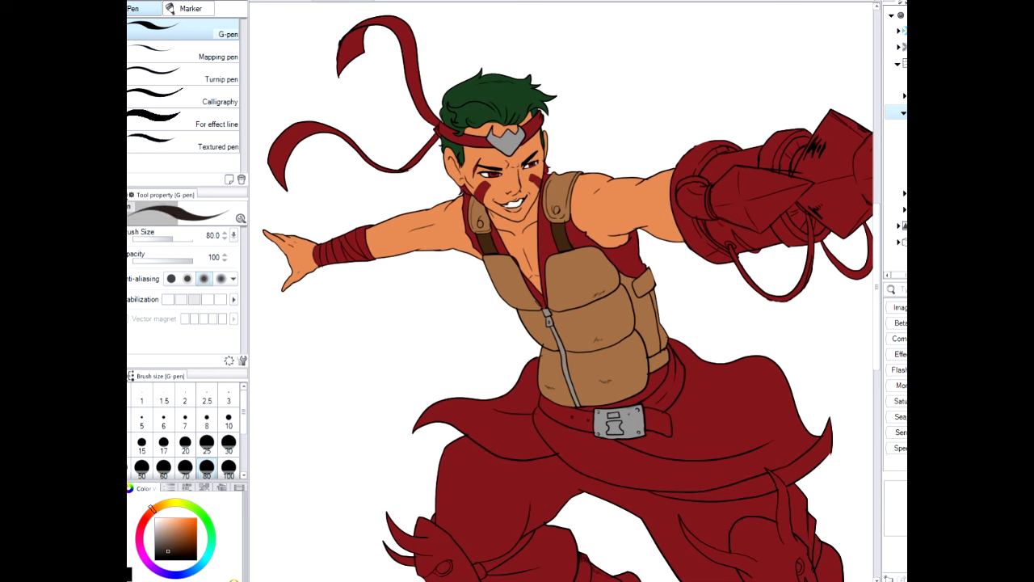
mouse_move(554, 410)
left_mouse_down()
mouse_move(543, 398)
mouse_move(557, 414)
mouse_move(591, 416)
mouse_move(582, 414)
left_mouse_up()
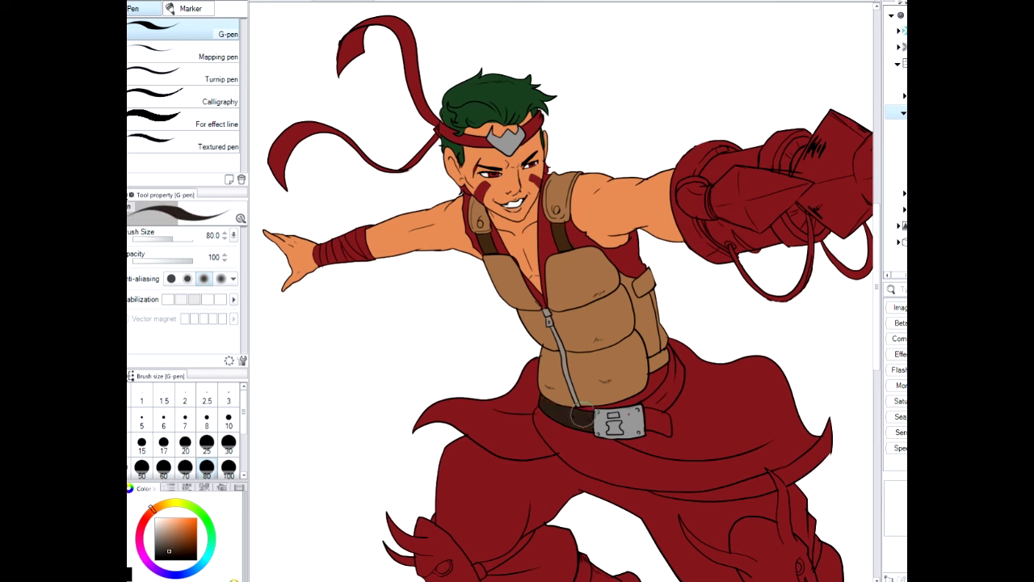
mouse_move(656, 423)
left_mouse_down()
mouse_move(664, 389)
mouse_move(662, 408)
mouse_move(666, 399)
mouse_move(670, 343)
mouse_move(677, 389)
left_mouse_up()
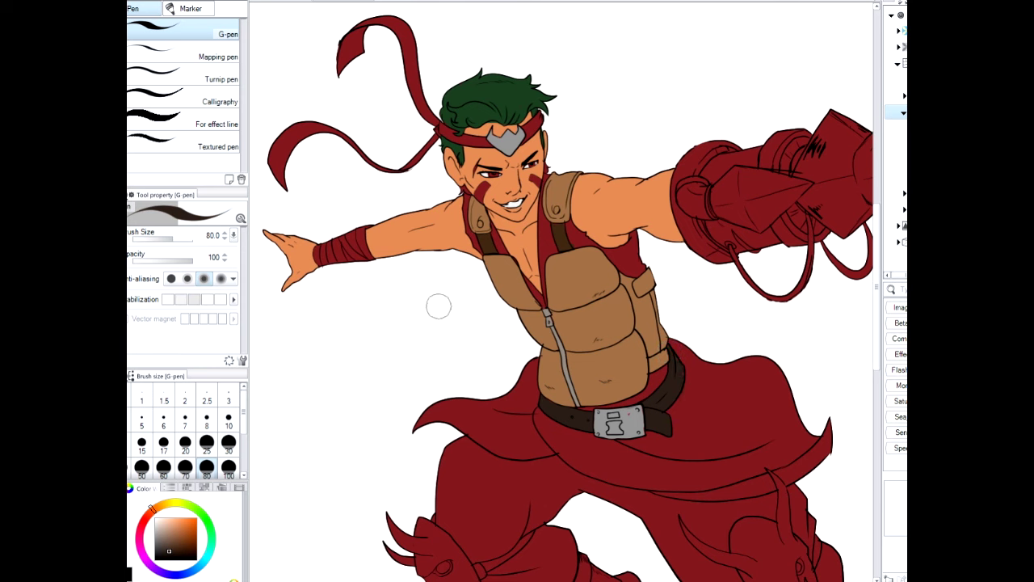
left_click(155, 531)
mouse_move(322, 257)
left_mouse_down()
mouse_move(375, 263)
mouse_move(363, 234)
mouse_move(312, 257)
mouse_move(362, 234)
left_mouse_up()
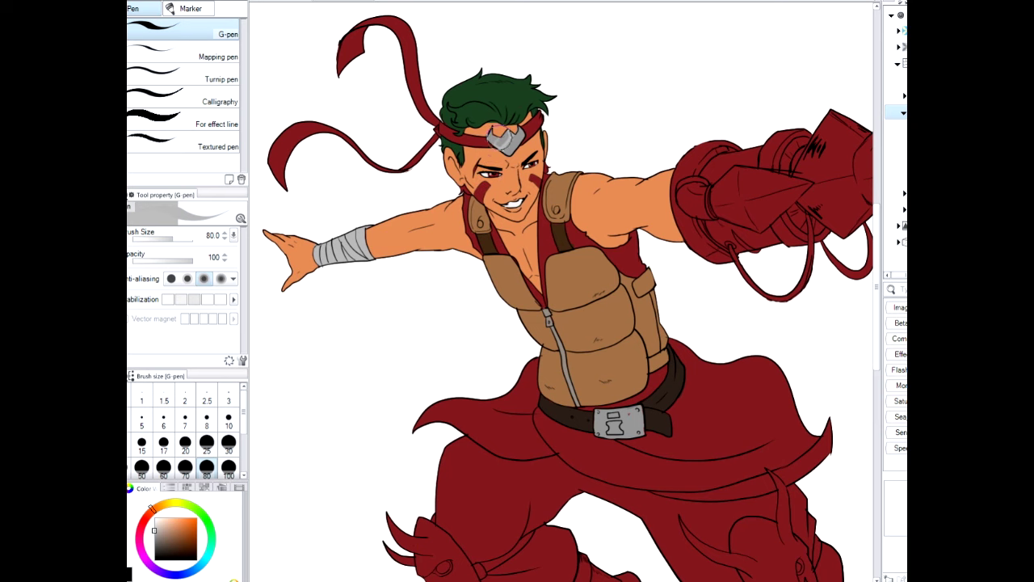
Select the underside of the tunic's hem and fill it with a muted dusty pink
left_click(635, 249, "alt")
key("w")
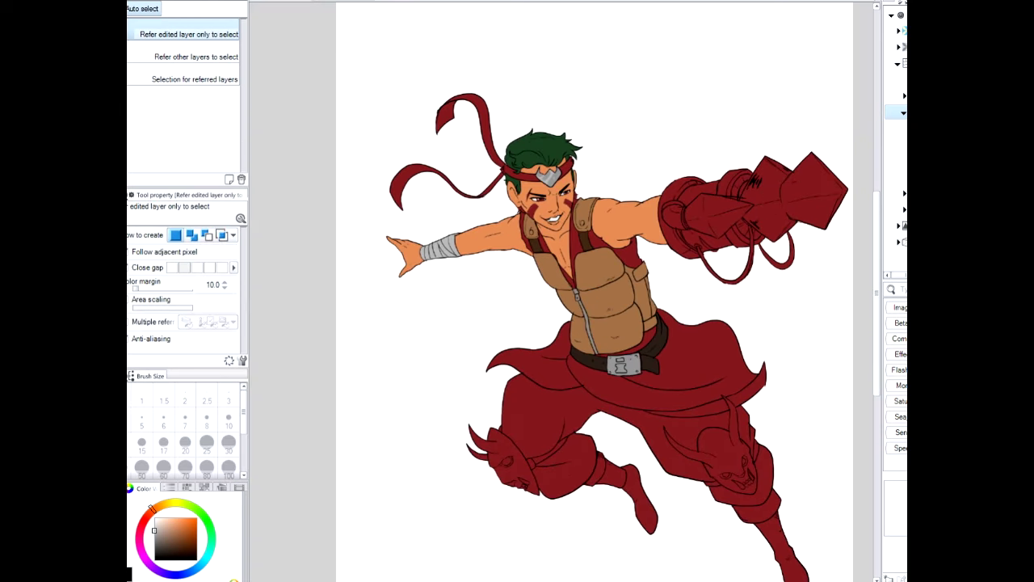
left_click(747, 393)
left_click(172, 1)
left_click(216, 71)
left_click(751, 252)
left_click(143, 520)
left_click_drag(175, 522, 171, 534)
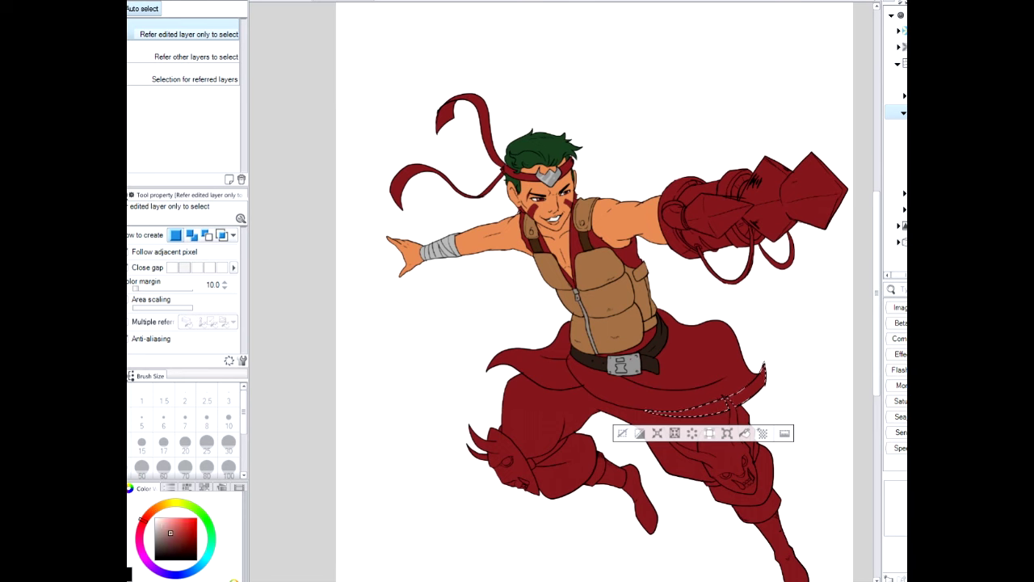
key("g")
left_click(714, 407)
key("ctrl+d")
key("w")
left_click(715, 407)
key("g")
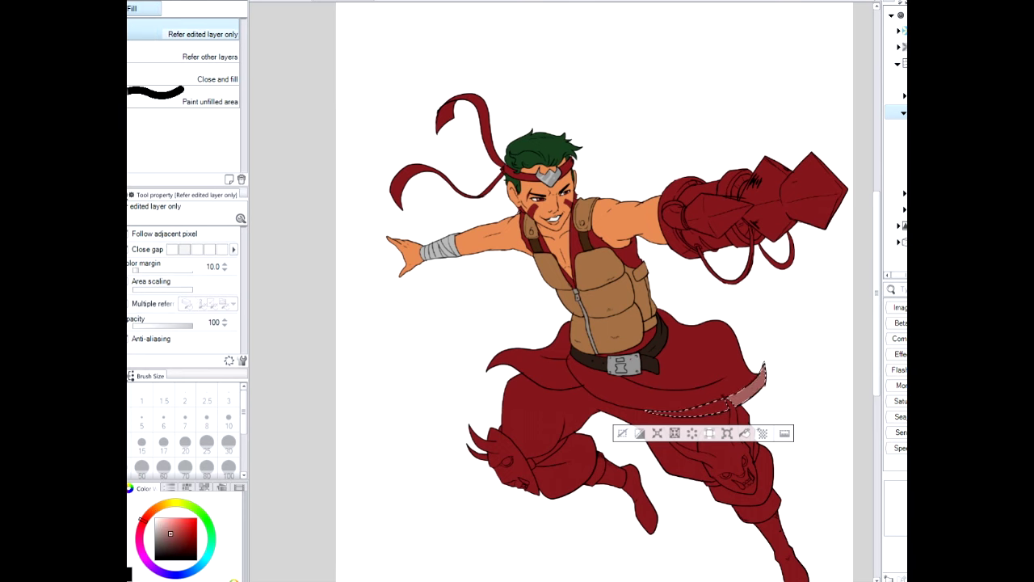
left_click(711, 408)
key("ctrl+d")
Select both legs of the baggy trousers with Auto select and fill them with very dark purple
key("w")
left_click(557, 408)
left_click(574, 471, "shift")
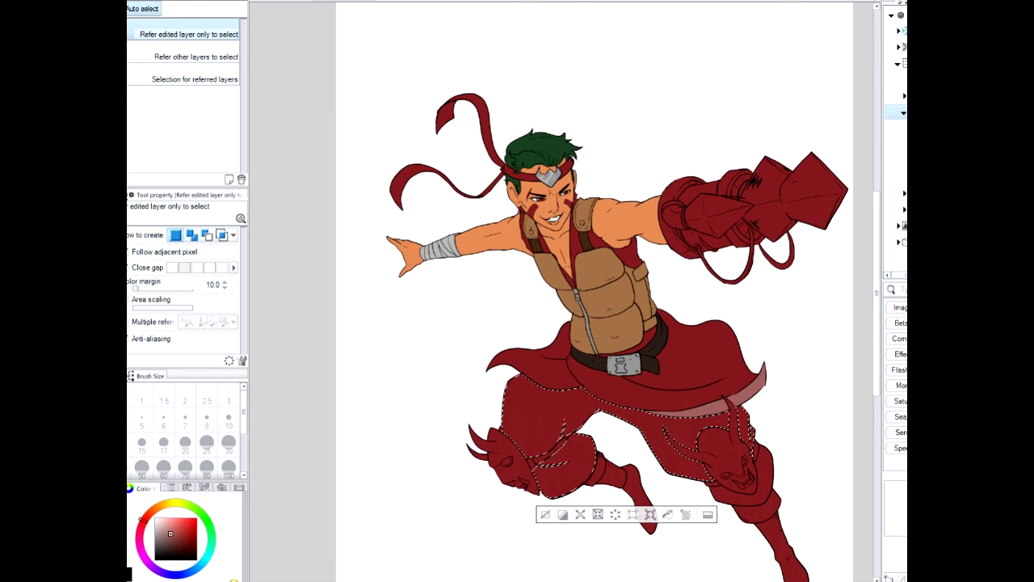
left_click(762, 479, "shift")
left_click(171, 1)
left_click(218, 47)
left_click(749, 253)
left_click(150, 565)
left_click(169, 553)
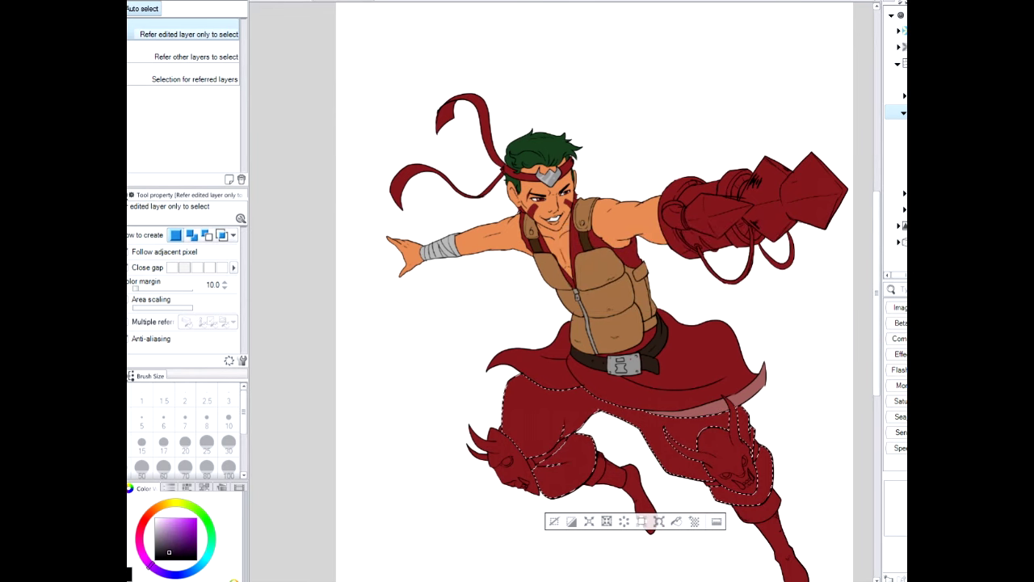
key("g")
left_click(558, 408)
left_click(574, 470)
left_click(762, 478)
left_click(744, 421)
key("ctrl+d")
Paint both horned demon knee guards light grey with the G-pen
key("p")
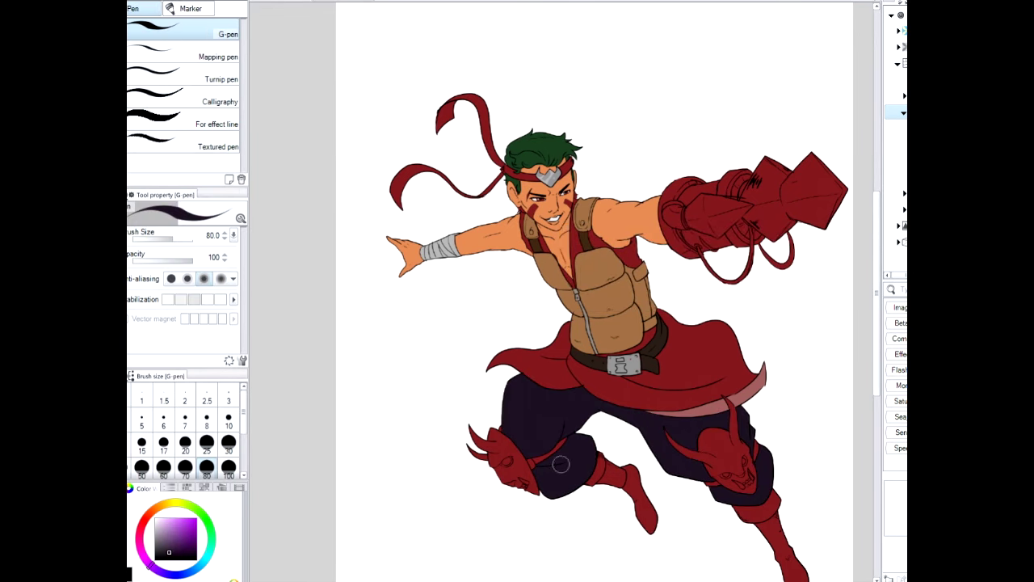
left_click(155, 530)
mouse_move(468, 444)
left_mouse_down()
mouse_move(506, 462)
mouse_move(499, 428)
mouse_move(530, 500)
mouse_move(502, 436)
left_mouse_up()
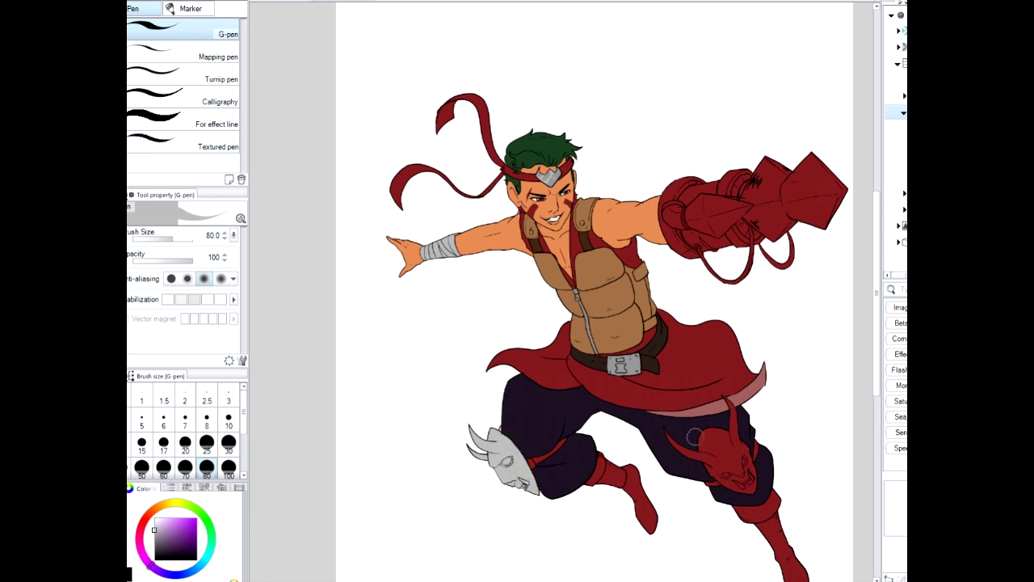
mouse_move(697, 441)
left_mouse_down()
mouse_move(735, 448)
mouse_move(727, 399)
mouse_move(728, 447)
mouse_move(703, 451)
mouse_move(728, 433)
mouse_move(712, 476)
mouse_move(753, 493)
mouse_move(749, 448)
mouse_move(699, 454)
mouse_move(664, 432)
mouse_move(696, 457)
mouse_move(666, 432)
mouse_move(698, 453)
mouse_move(699, 410)
left_mouse_up()
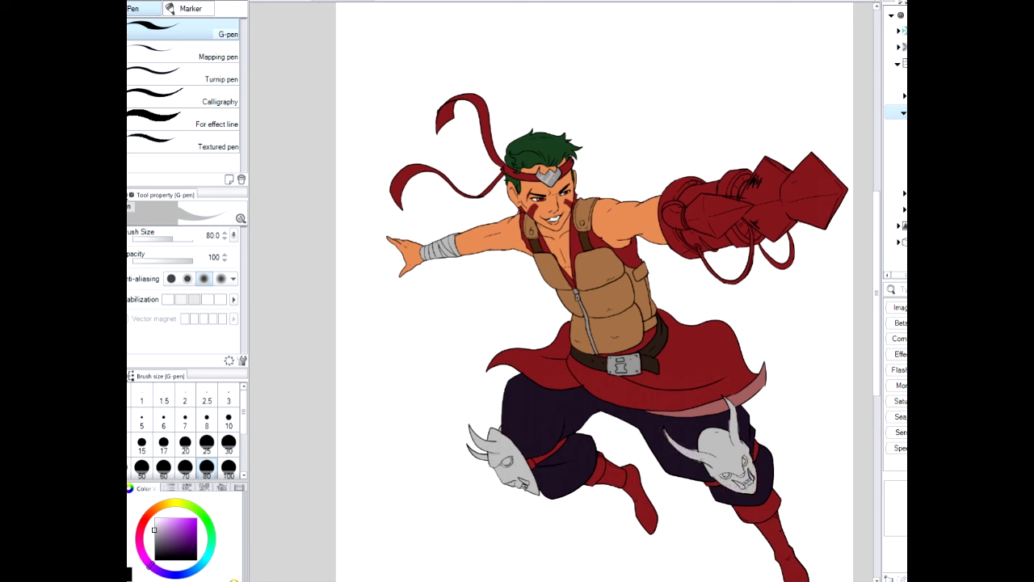
left_click(662, 427, "alt")
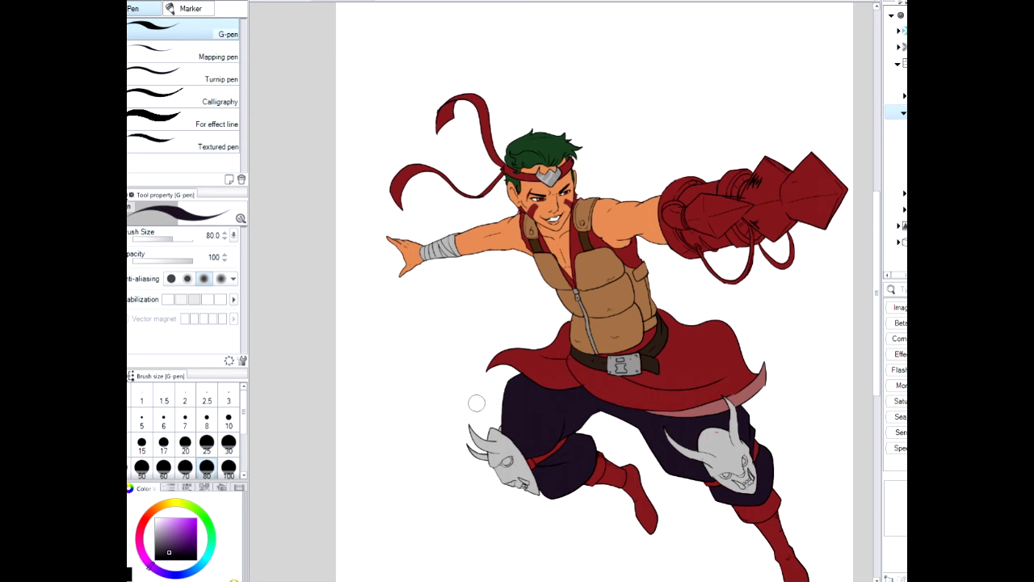
Paint the shoes and the extended leg's shin tan brown, sampling the colour from the vest
left_click(617, 330, "alt")
left_click_drag(630, 484, 649, 524)
left_click_drag(876, 236, 877, 282)
mouse_move(748, 388)
left_mouse_down()
mouse_move(734, 379)
mouse_move(767, 392)
mouse_move(798, 435)
left_mouse_up()
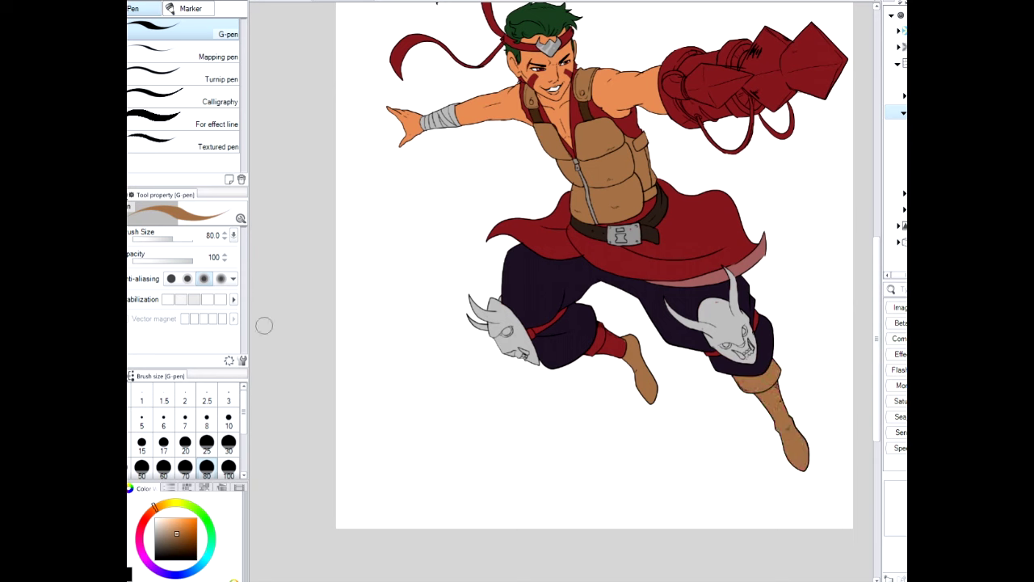
Remove the tan from the extended leg's shin and cuff to restore the red, keeping only the shoe tan
left_click(130, 1)
left_click(183, 127)
key("x")
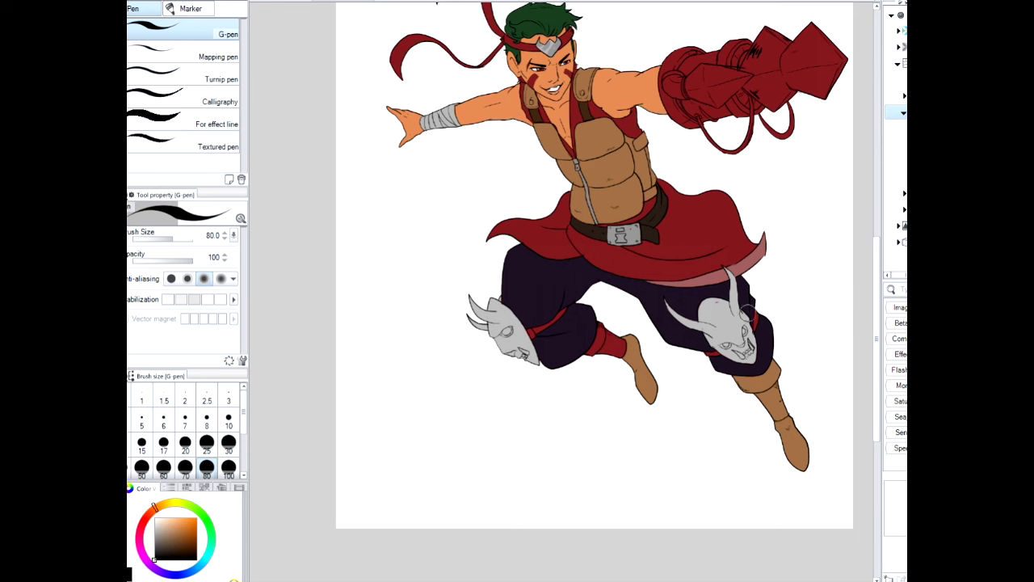
left_click_drag(733, 378, 783, 418)
left_click_drag(775, 362, 789, 412)
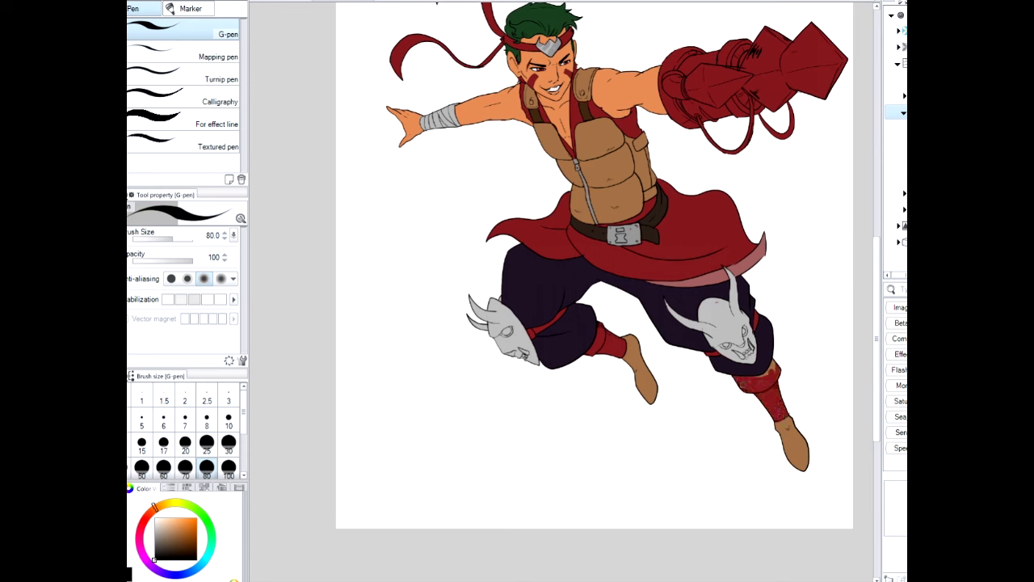
Paint the whole gauntlet and its cables dark grey-brown, with the large fist plates in lighter grey
left_click(162, 542)
mouse_move(653, 89)
left_mouse_down()
mouse_move(691, 122)
mouse_move(676, 60)
mouse_move(754, 147)
mouse_move(806, 107)
mouse_move(827, 37)
left_mouse_up()
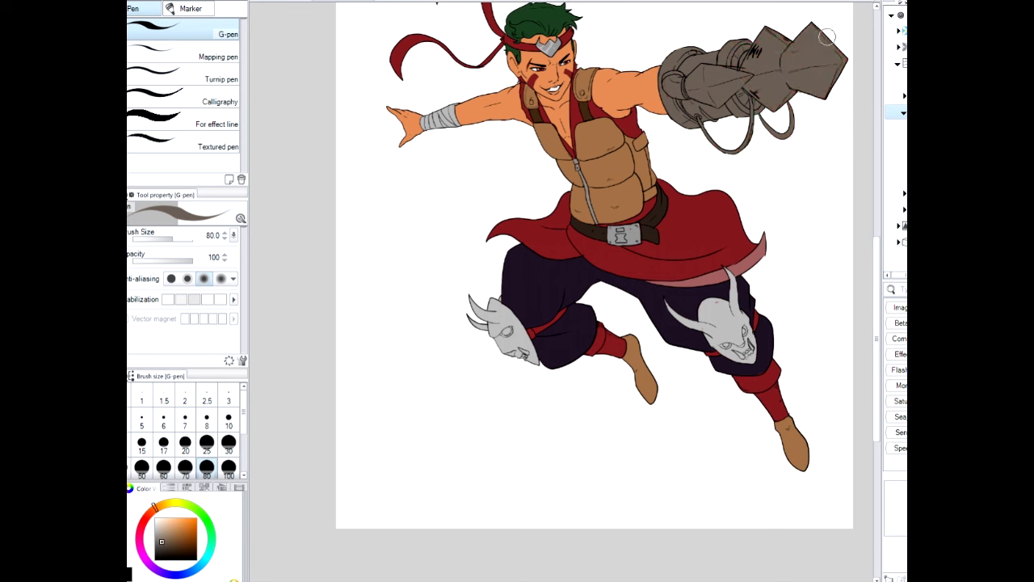
left_click(156, 535)
mouse_move(779, 65)
left_mouse_down()
mouse_move(798, 35)
mouse_move(809, 77)
mouse_move(763, 31)
mouse_move(743, 67)
mouse_move(757, 32)
mouse_move(770, 93)
left_mouse_up()
Paint the gauntlet's recessed wrist ring, pointed plate and hanging cables in dark brown tones
left_click(745, 85, "alt")
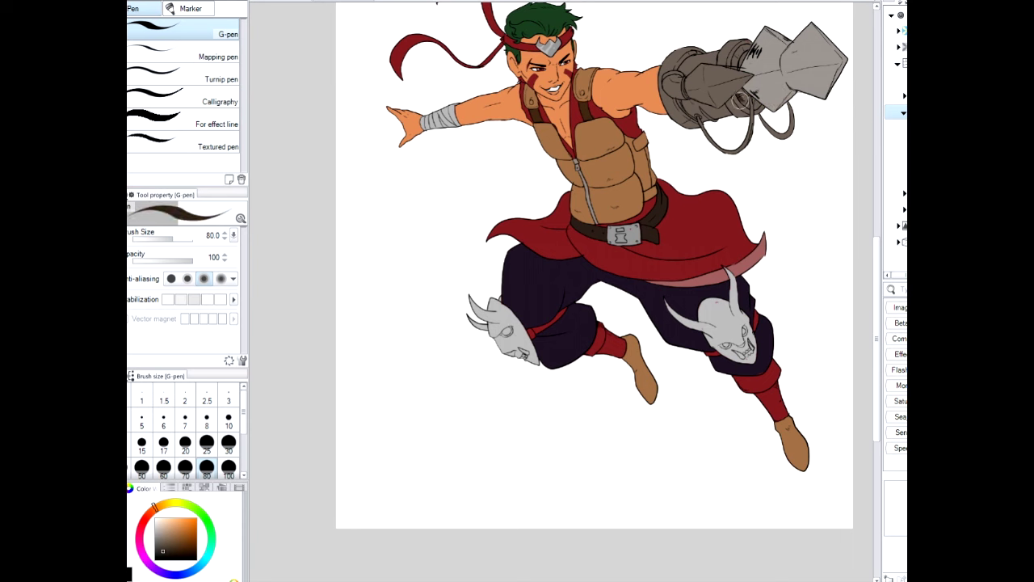
left_click_drag(731, 64, 733, 56)
left_click(755, 111, "alt")
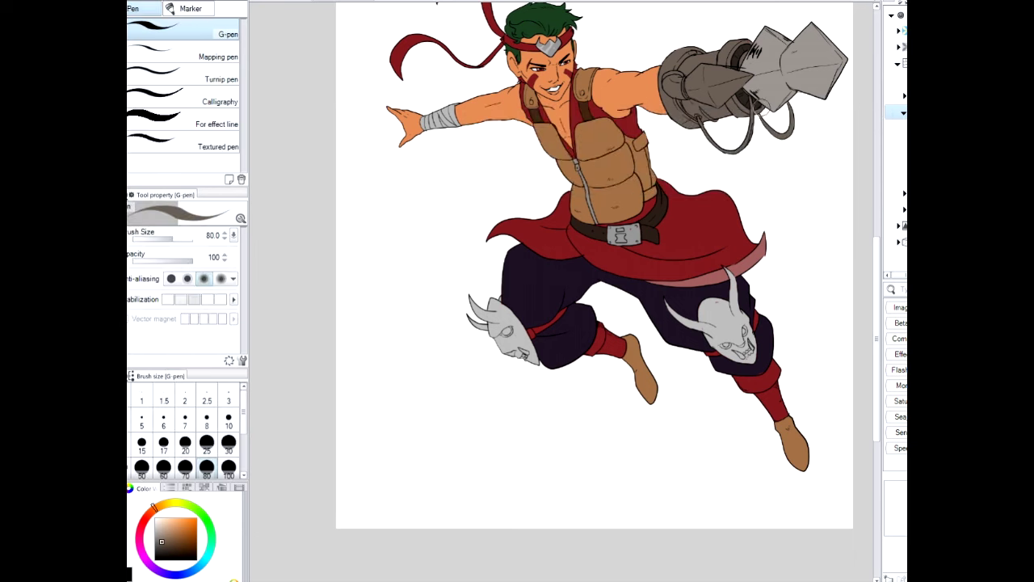
left_click(668, 73, "alt")
mouse_move(708, 74)
left_mouse_down()
mouse_move(708, 91)
mouse_move(692, 94)
mouse_move(692, 77)
mouse_move(726, 91)
mouse_move(743, 78)
mouse_move(700, 125)
mouse_move(791, 104)
left_mouse_up()
Paint the gauntlet's outer cuff ring light grey, using the fist plates' colour
left_click(706, 84, "alt")
left_click(698, 126, "alt")
left_click(762, 84, "alt")
mouse_move(678, 118)
left_mouse_down()
mouse_move(663, 75)
mouse_move(683, 44)
left_mouse_up()
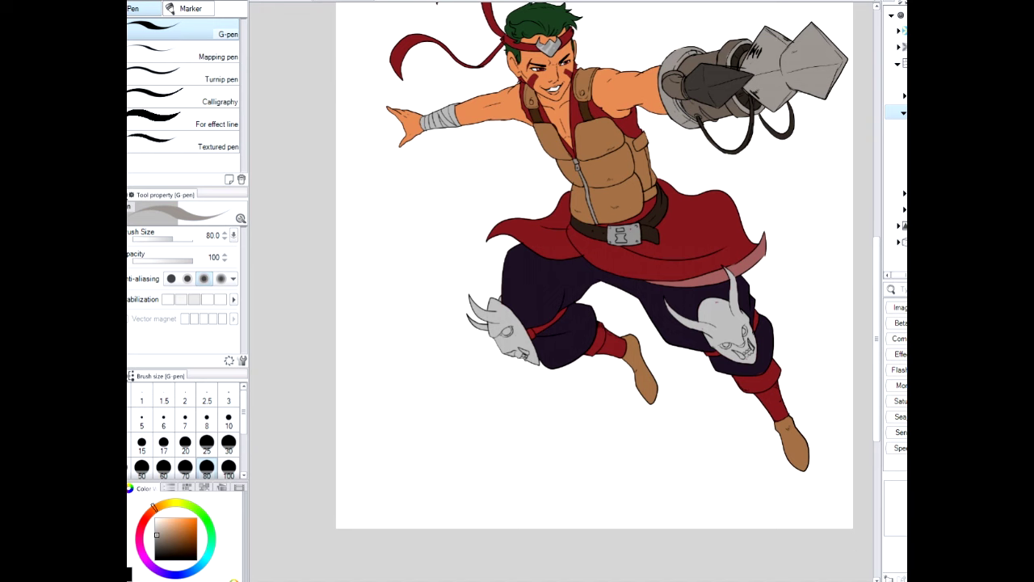
Paint the knee guards' straps dark brown, using the belt's colour
left_click(533, 331, "alt")
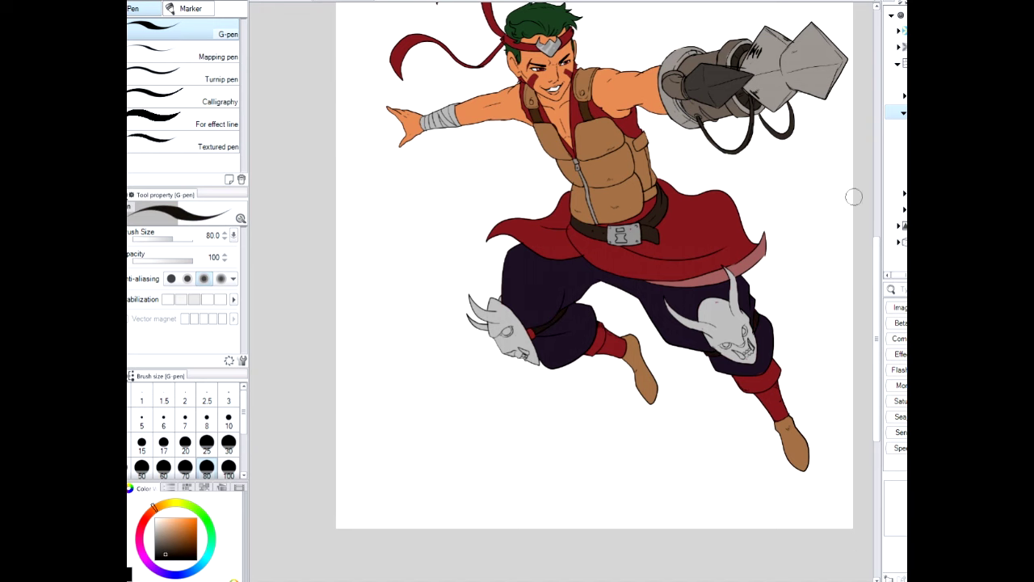
scroll(854, 197, "up", 3)
Shade the bent leg's red shin wrap and the skirt's rear flap with a muted red G-pen at size 100
left_click(143, 518)
left_click_drag(172, 537, 166, 535)
left_click(228, 467)
left_click_drag(488, 335, 536, 320)
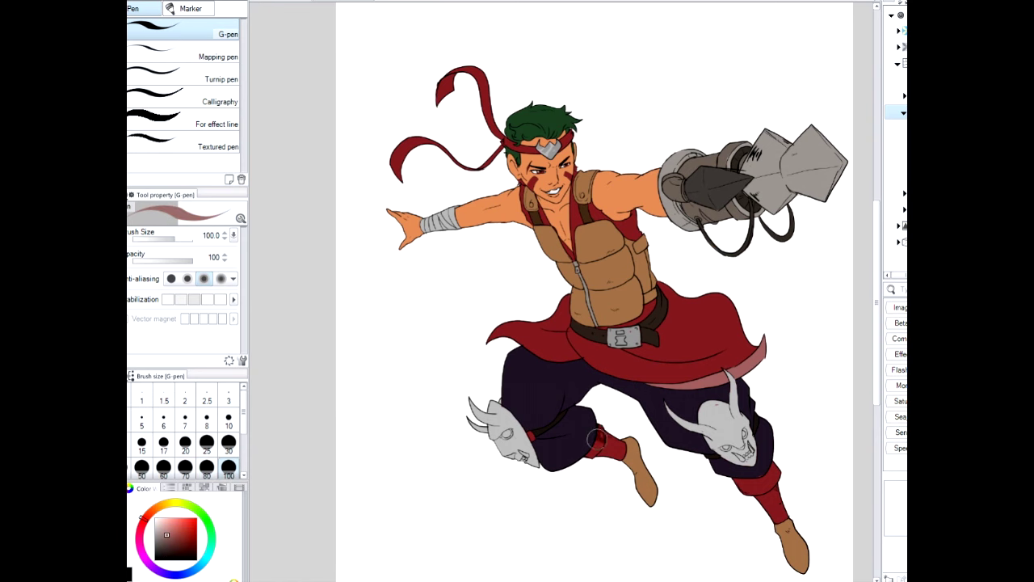
left_click_drag(606, 445, 618, 439)
mouse_move(494, 340)
left_mouse_down()
mouse_move(566, 340)
mouse_move(573, 359)
mouse_move(534, 348)
mouse_move(564, 334)
mouse_move(553, 357)
mouse_move(490, 352)
mouse_move(578, 358)
mouse_move(523, 348)
left_mouse_up()
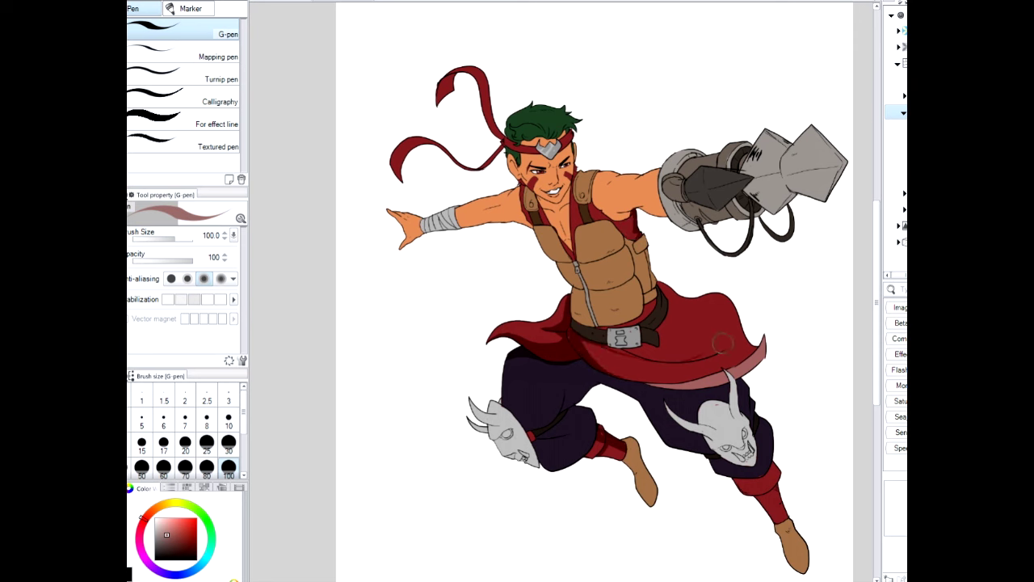
Shade the folds across the front of the red skirt and the shadow beneath the belt
mouse_move(722, 344)
left_mouse_down()
mouse_move(665, 362)
mouse_move(503, 326)
mouse_move(685, 359)
mouse_move(646, 345)
mouse_move(674, 361)
mouse_move(652, 372)
mouse_move(724, 353)
left_mouse_up()
left_click_drag(695, 298, 661, 336)
left_click_drag(664, 283, 652, 336)
mouse_move(570, 326)
left_mouse_down()
mouse_move(667, 344)
mouse_move(704, 288)
left_mouse_up()
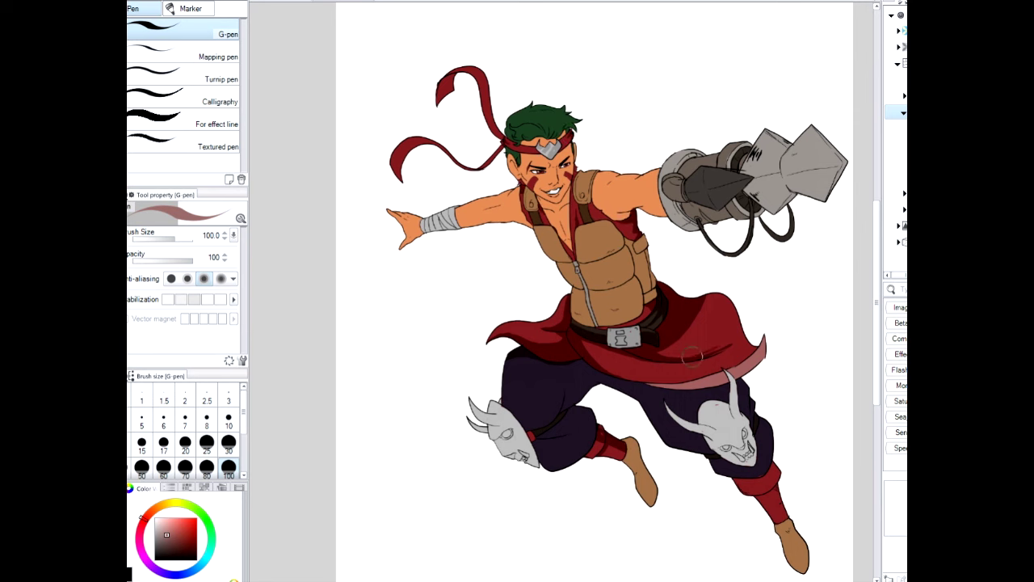
left_click_drag(692, 356, 747, 325)
Shade the dark trousers, the extended leg's red shin wrap and both tan shoes
mouse_move(562, 401)
left_mouse_down()
mouse_move(590, 379)
mouse_move(580, 396)
mouse_move(565, 396)
mouse_move(566, 411)
mouse_move(529, 431)
mouse_move(557, 418)
mouse_move(594, 441)
mouse_move(561, 424)
mouse_move(588, 424)
left_mouse_up()
mouse_move(597, 384)
left_mouse_down()
mouse_move(578, 362)
mouse_move(676, 443)
mouse_move(651, 388)
left_mouse_up()
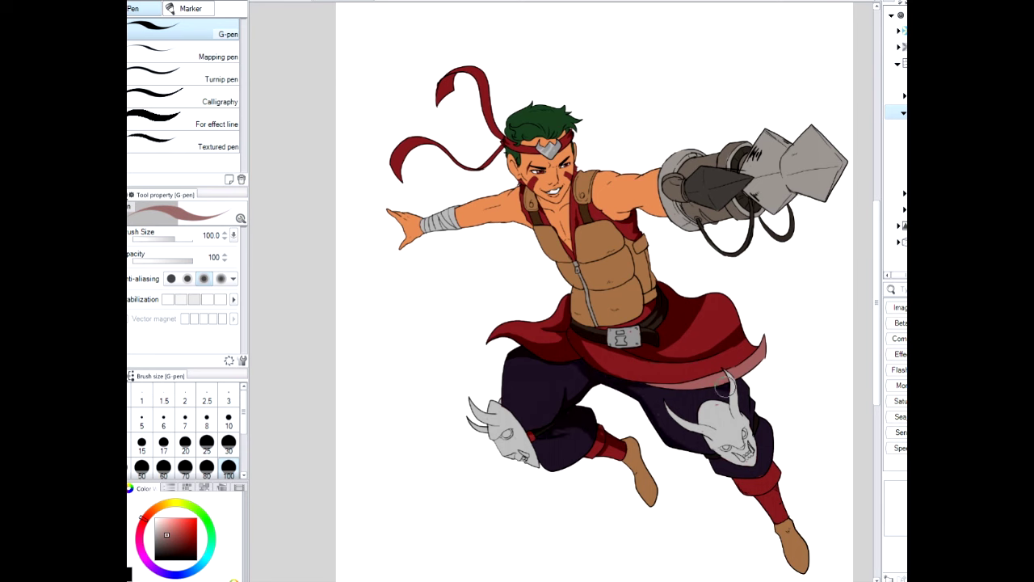
left_click_drag(759, 426, 772, 508)
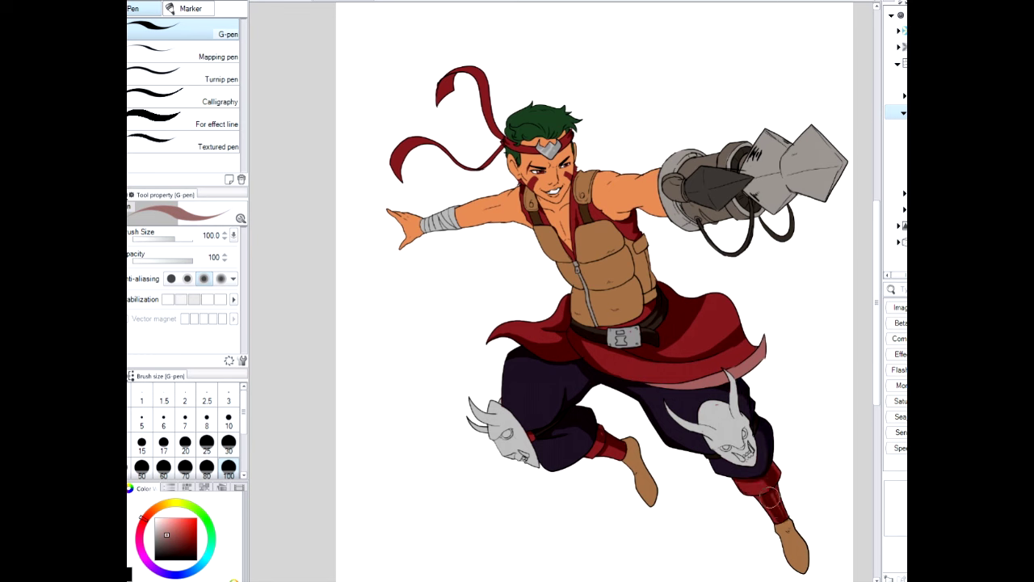
left_click_drag(631, 441, 653, 488)
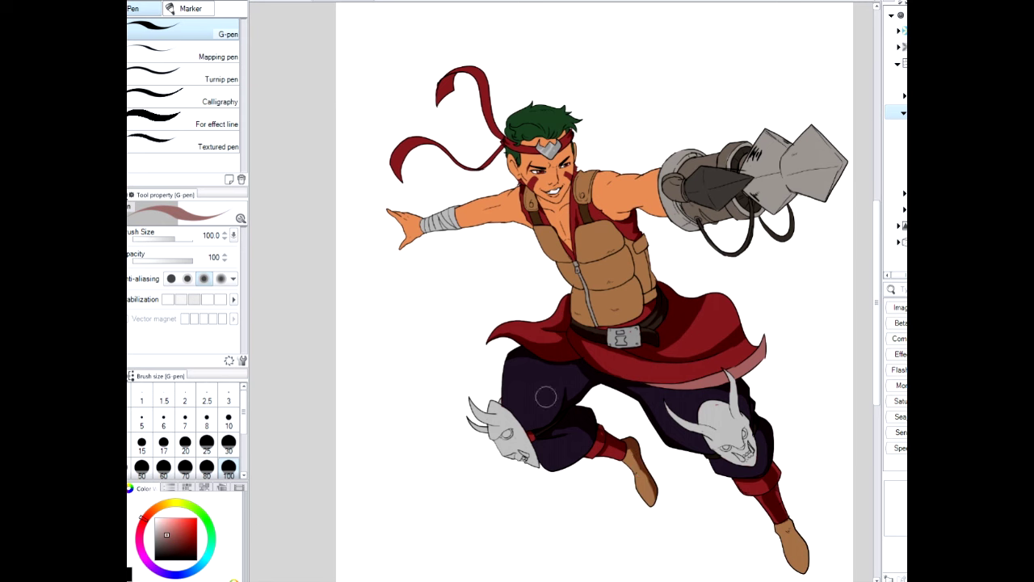
mouse_move(782, 525)
left_mouse_down()
mouse_move(806, 571)
mouse_move(787, 525)
left_mouse_up()
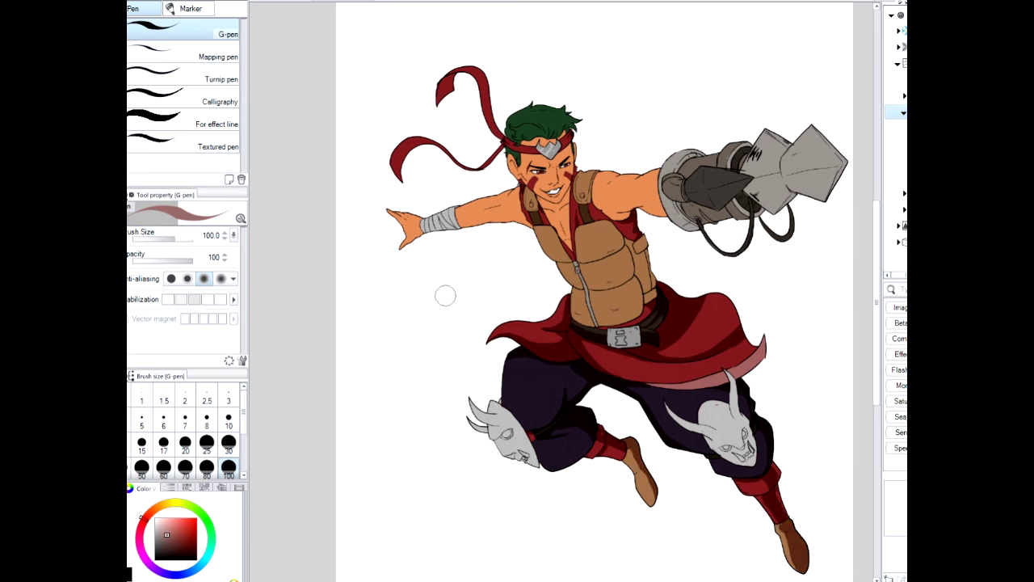
Shade the brown vest's panels, straps and side pouch in a greyer red, and choose a lighter shading tone
left_click(160, 537)
mouse_move(611, 252)
left_mouse_down()
mouse_move(624, 292)
mouse_move(637, 301)
mouse_move(651, 288)
left_mouse_up()
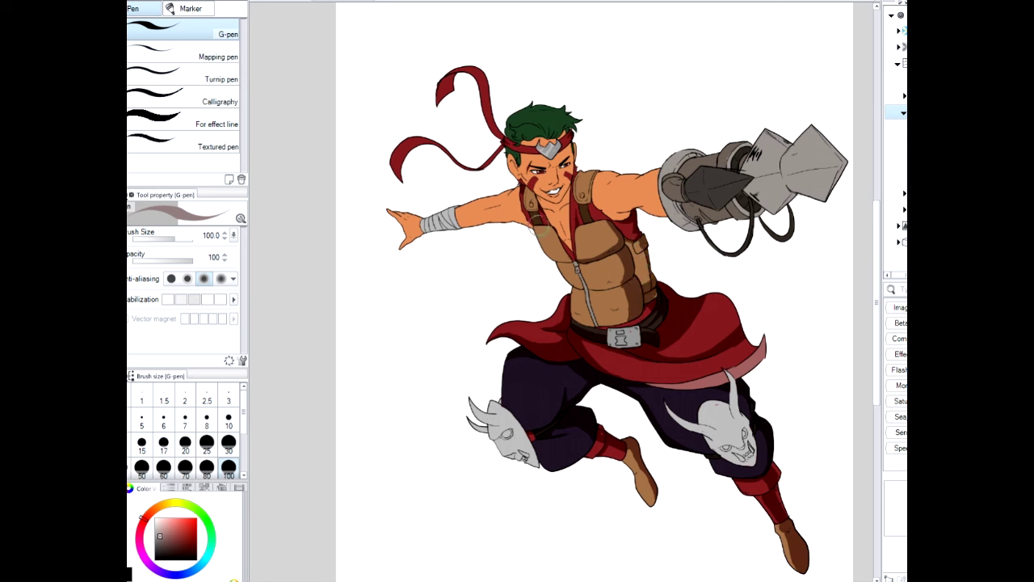
left_click_drag(571, 261, 554, 229)
left_click_drag(595, 325, 572, 317)
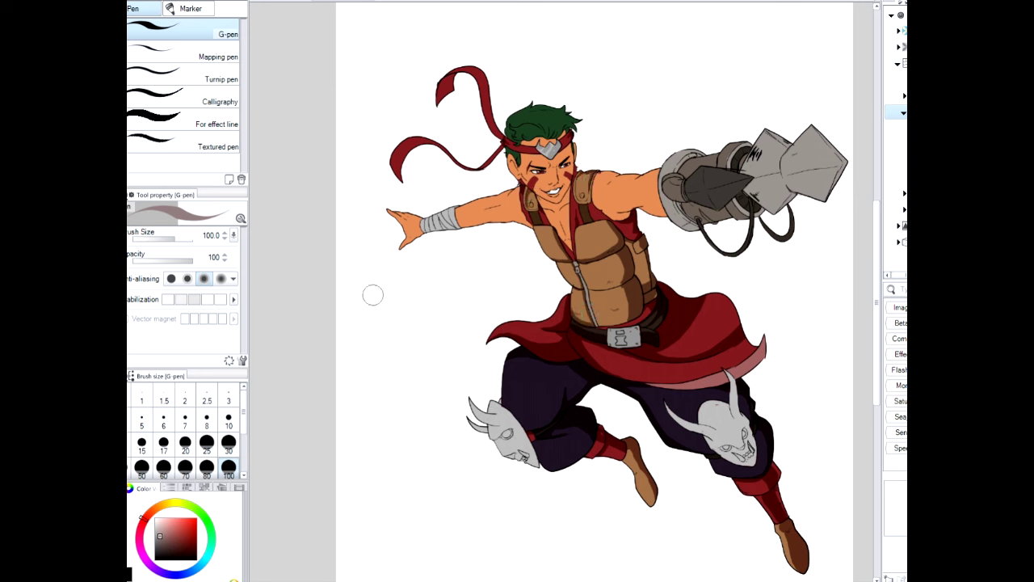
left_click(163, 527)
key("g")
left_click(653, 311)
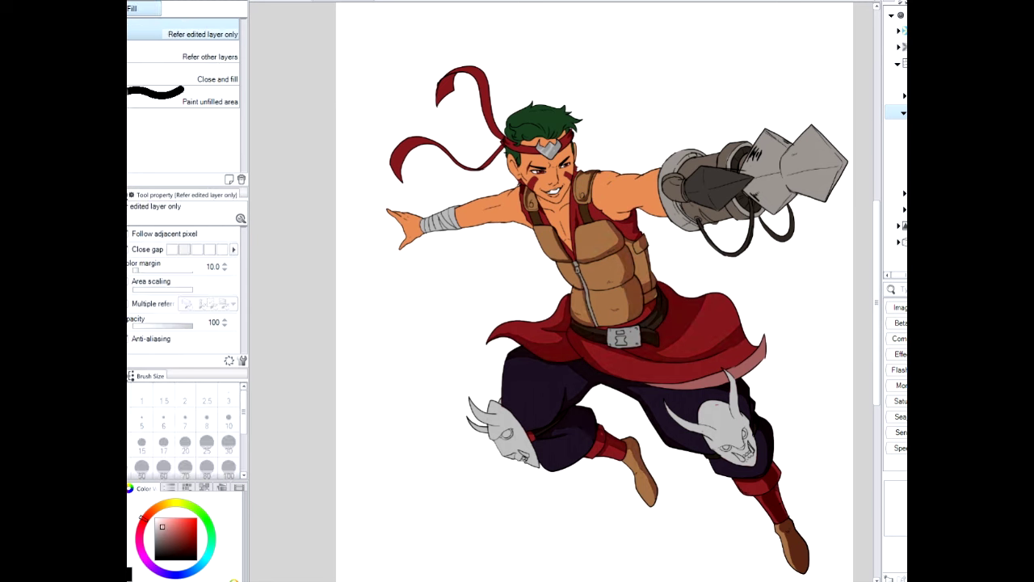
key("ctrl+z")
left_click(606, 283)
left_click(142, 2)
key("Escape")
key("ctrl+z")
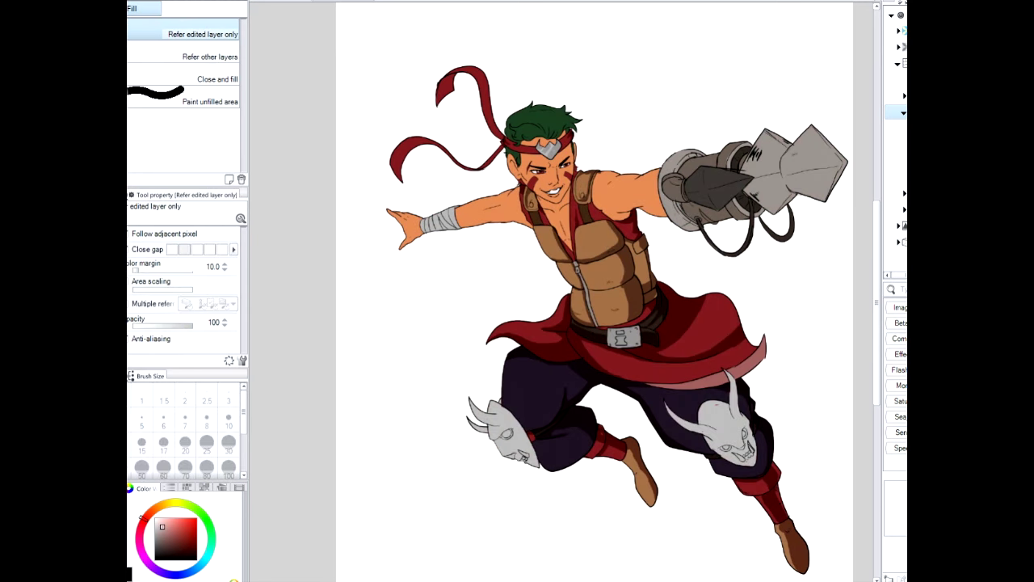
Shade the skin on the hand, both arms, face and chest with the light pinkish tone using the G-pen
key("p")
mouse_move(415, 235)
left_mouse_down()
mouse_move(401, 227)
mouse_move(411, 213)
left_mouse_up()
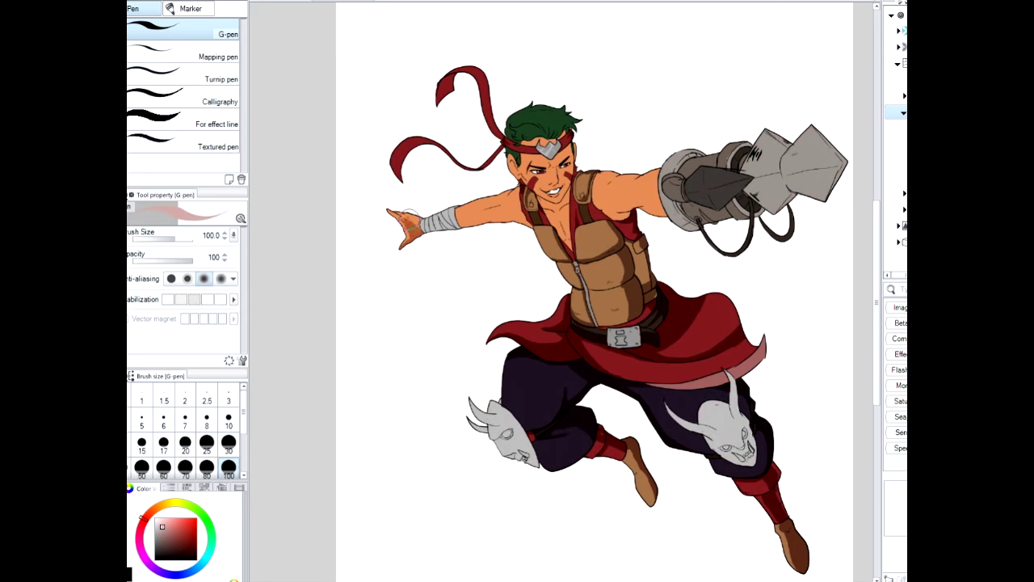
key("ctrl+z")
mouse_move(482, 211)
left_mouse_down()
mouse_move(503, 213)
mouse_move(514, 199)
left_mouse_up()
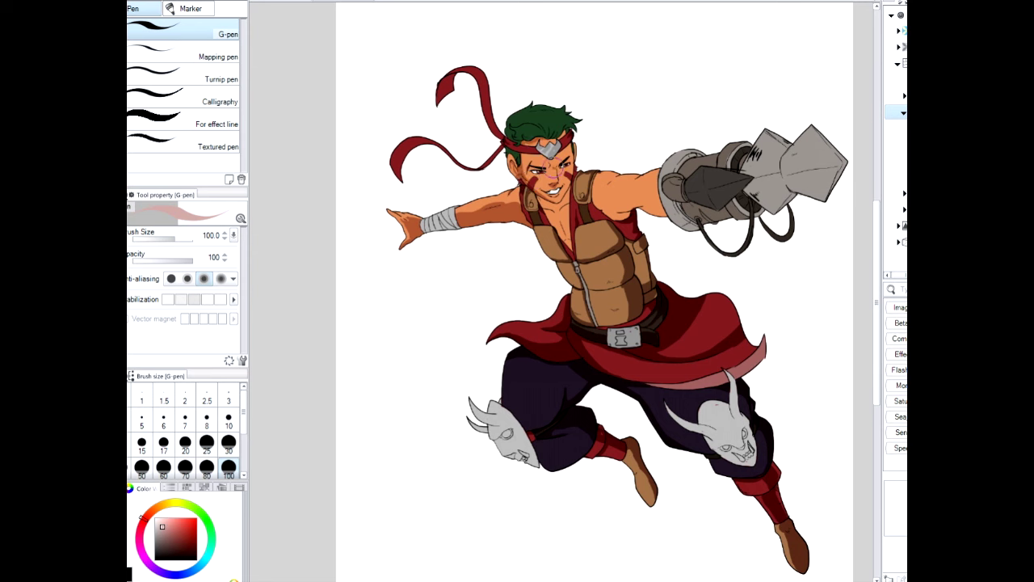
mouse_move(537, 188)
left_mouse_down()
mouse_move(562, 220)
mouse_move(569, 191)
left_mouse_up()
mouse_move(614, 220)
left_mouse_down()
mouse_move(615, 176)
mouse_move(603, 191)
mouse_move(653, 168)
mouse_move(613, 178)
left_mouse_up()
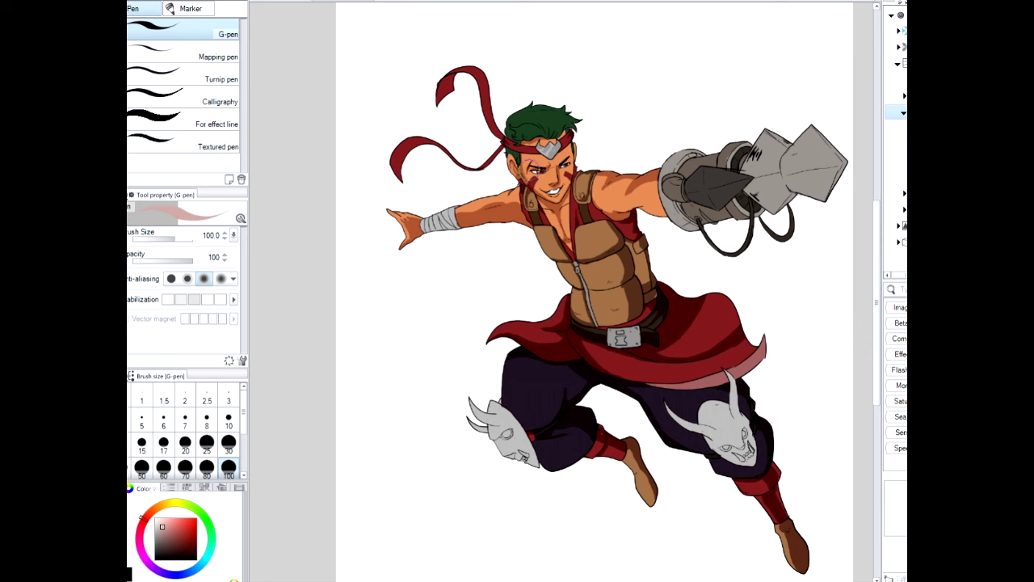
left_click_drag(544, 139, 557, 141)
Shade the metal belt buckle and headband emblem in neutral grey
left_click(154, 532)
left_click_drag(610, 334, 636, 342)
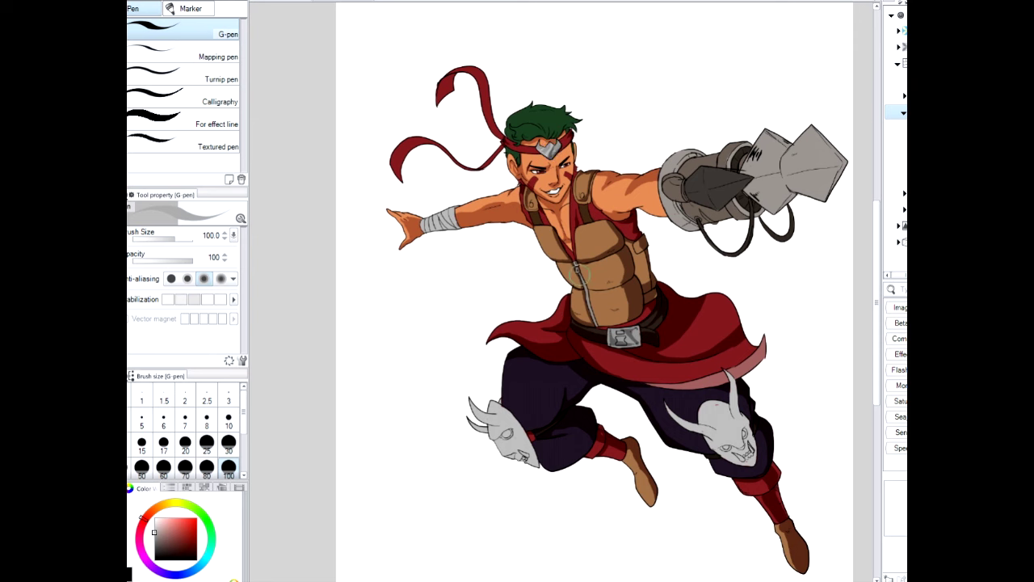
Shade both horned knee guards and the forearm bandages with a pale pinkish grey
left_click(645, 448, "alt")
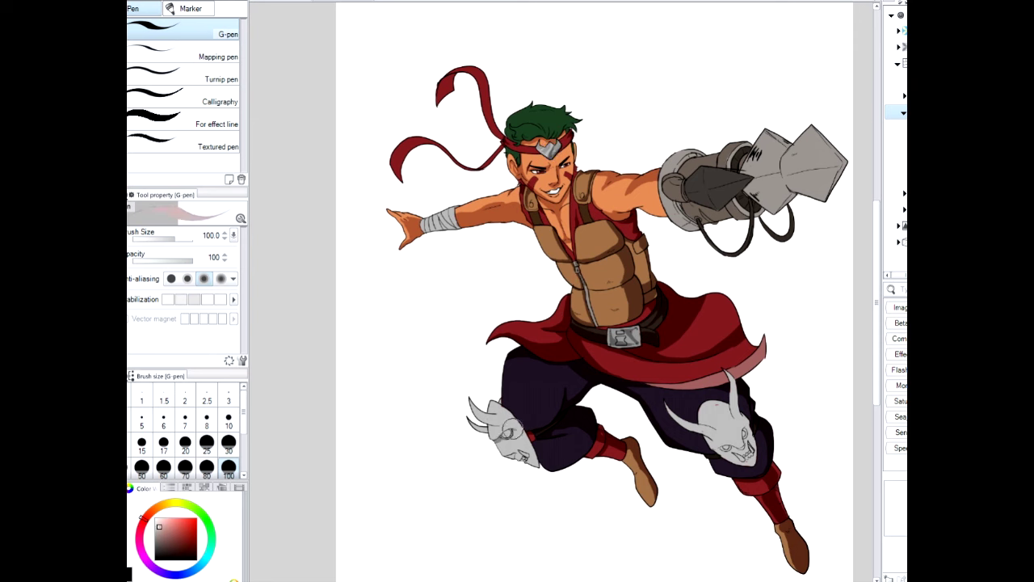
mouse_move(503, 415)
left_mouse_down()
mouse_move(493, 403)
mouse_move(487, 428)
left_mouse_up()
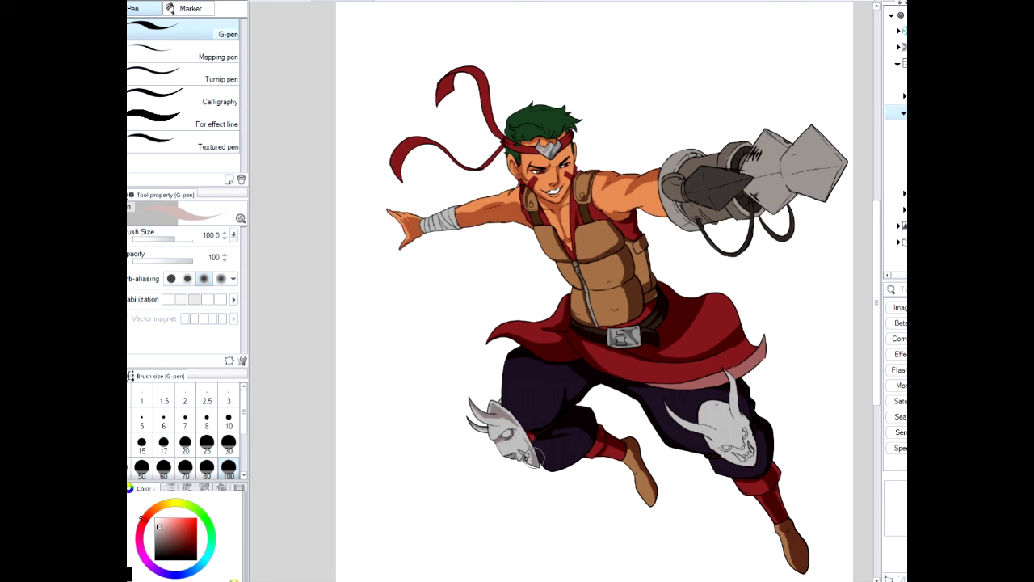
mouse_move(721, 449)
left_mouse_down()
mouse_move(749, 425)
mouse_move(719, 431)
mouse_move(743, 410)
mouse_move(729, 370)
left_mouse_up()
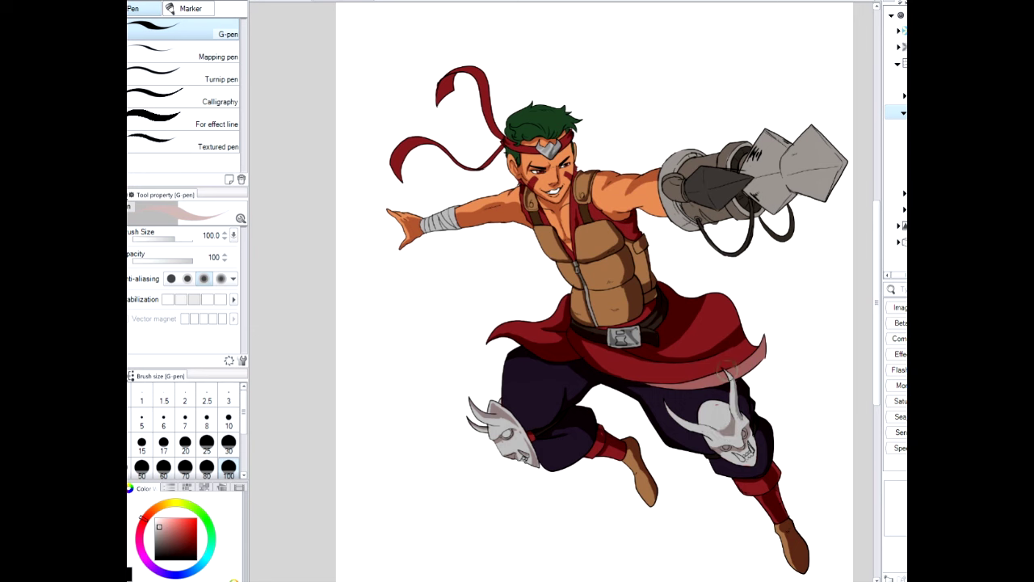
left_click_drag(673, 414, 749, 457)
left_click_drag(422, 227, 451, 219)
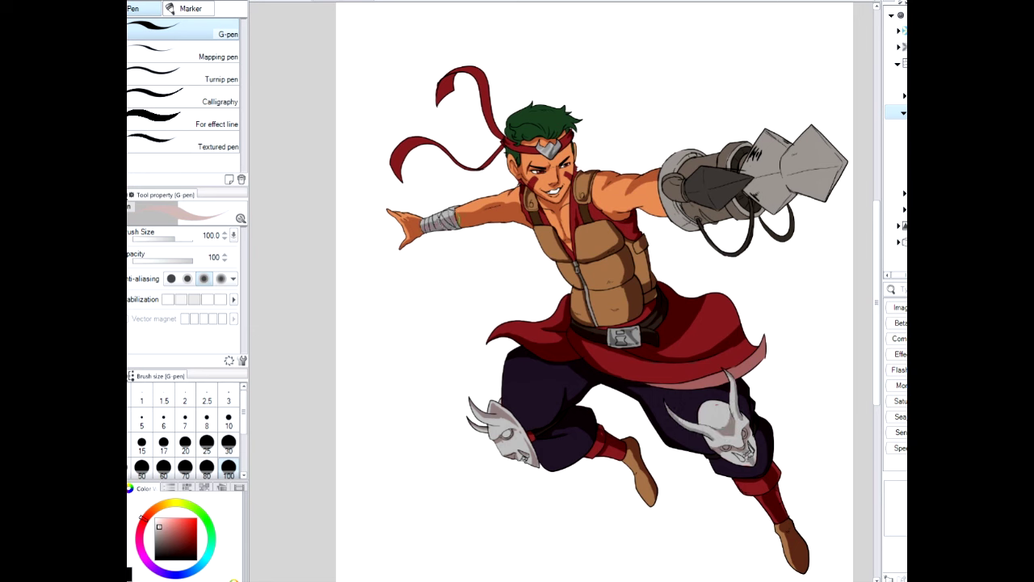
left_click_drag(505, 434, 509, 417)
mouse_move(717, 415)
left_mouse_down()
mouse_move(729, 410)
mouse_move(714, 404)
mouse_move(727, 419)
left_mouse_up()
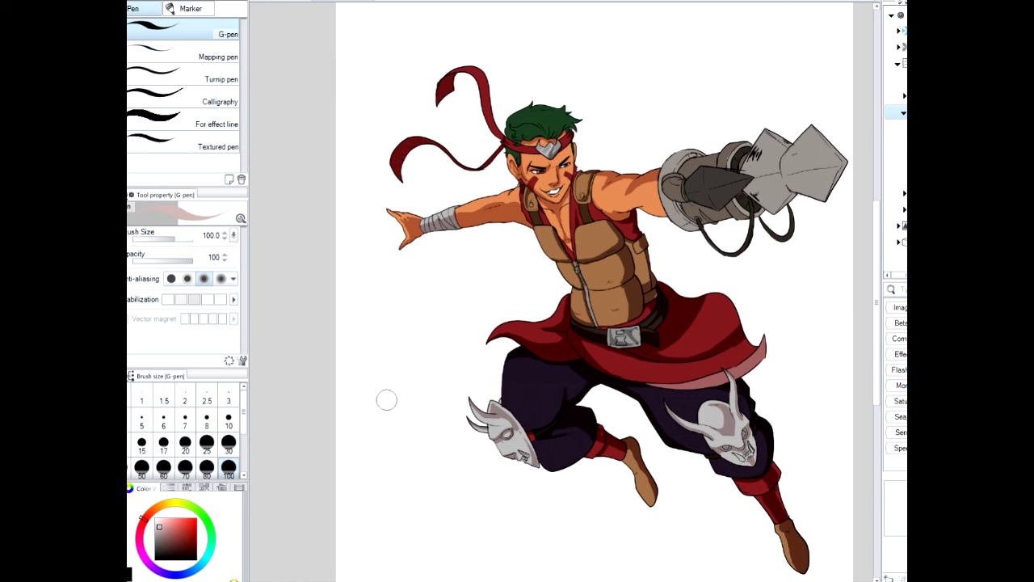
Shade the gauntlet's cuff ring, wrist section, pointed plate and fist plates, sampling existing grey tones
left_click(695, 212, "alt")
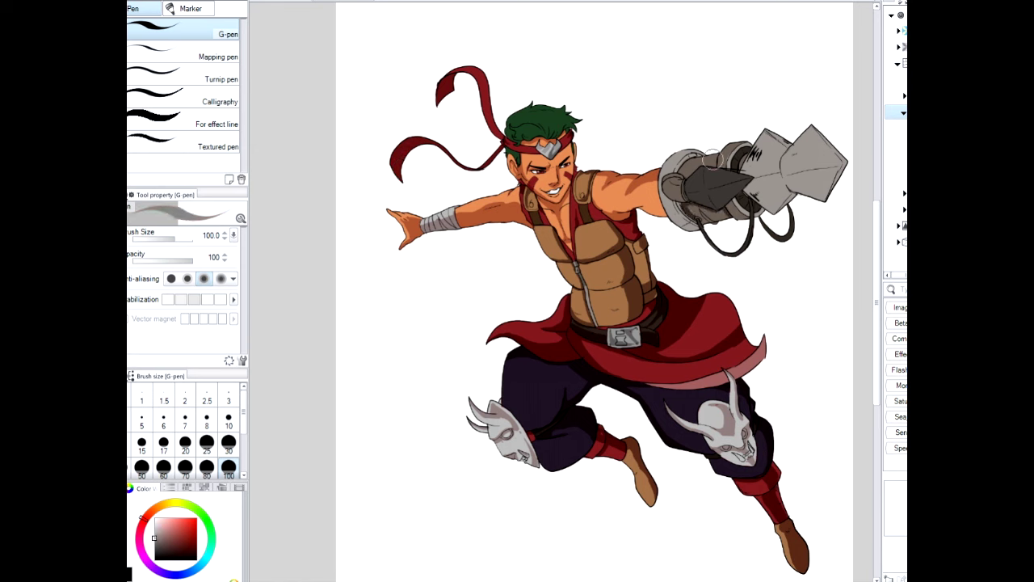
left_click(678, 234, "alt")
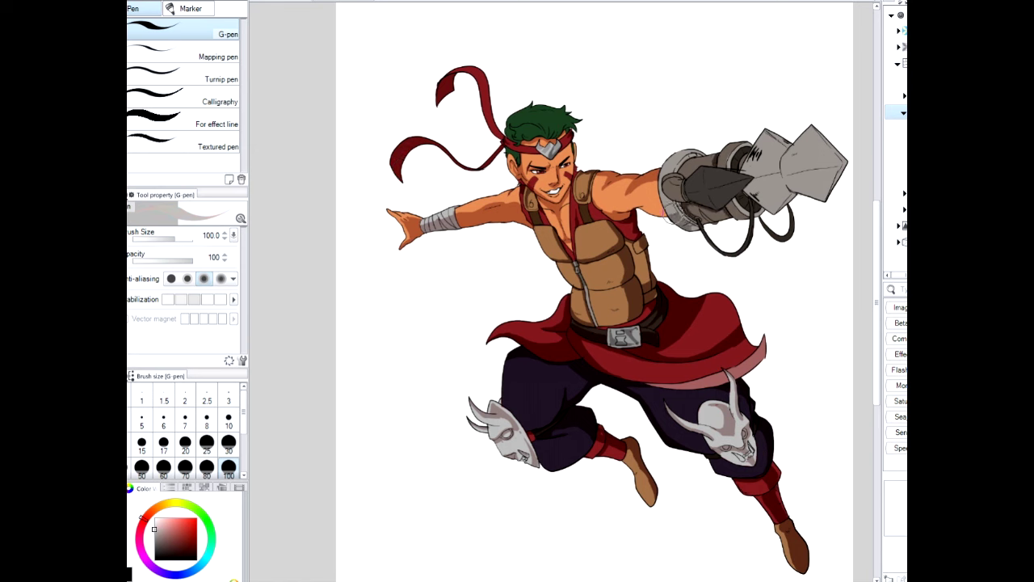
mouse_move(752, 190)
left_mouse_down()
mouse_move(775, 212)
mouse_move(789, 190)
mouse_move(824, 199)
left_mouse_up()
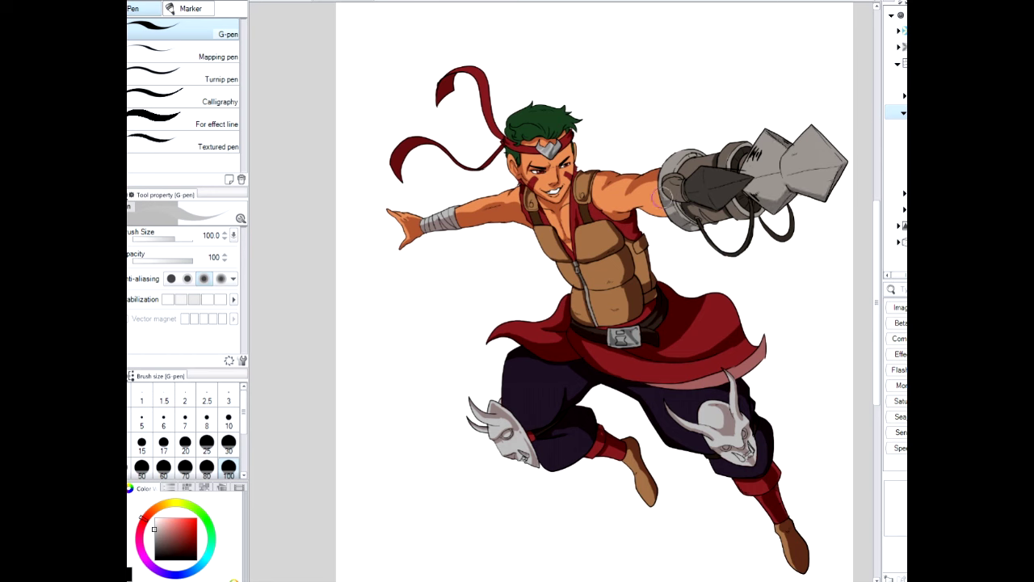
left_click(679, 167, "alt")
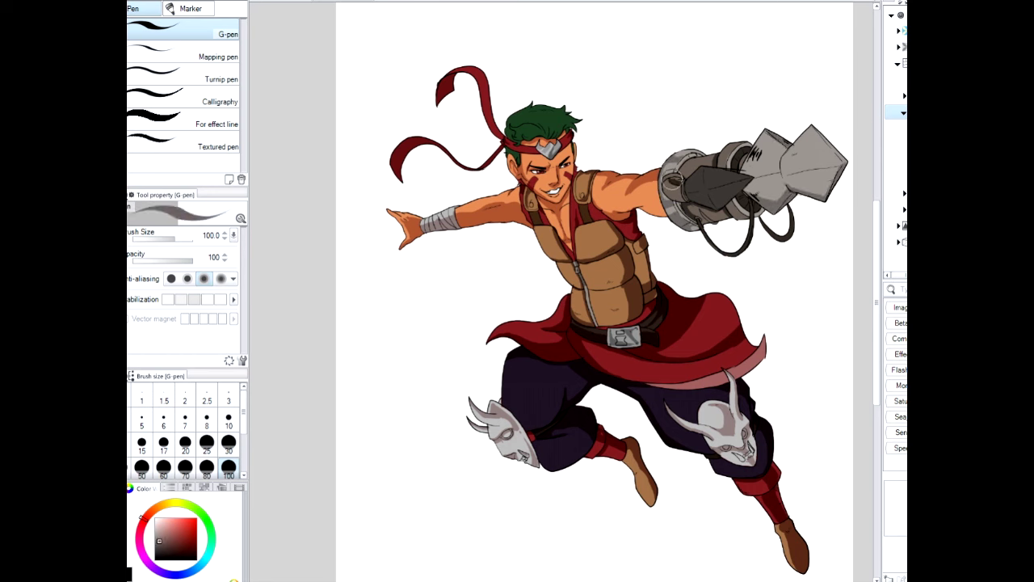
left_click(681, 176, "alt")
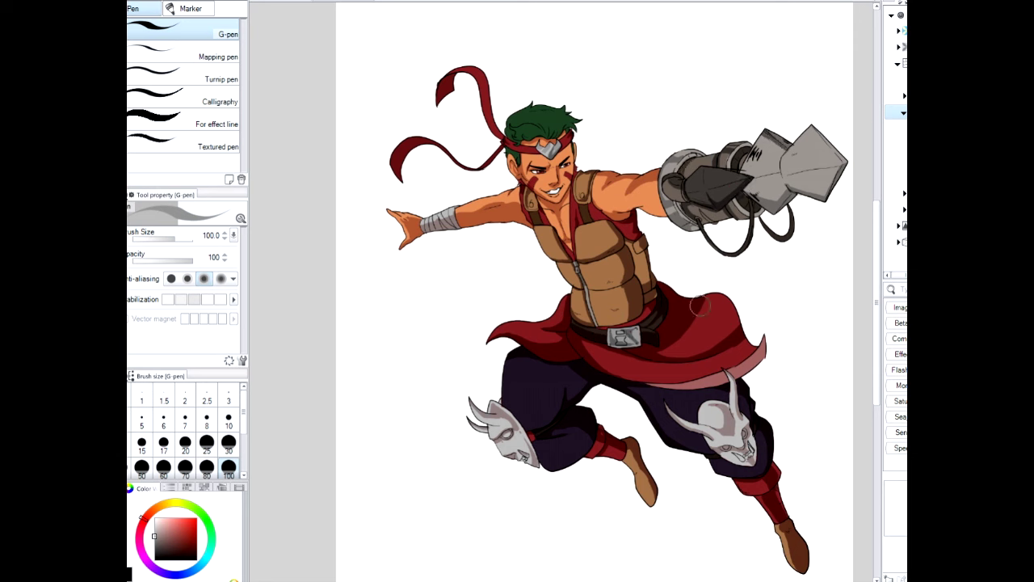
Shade the locks of the green hair with a sampled dark tone
left_click(511, 144, "alt")
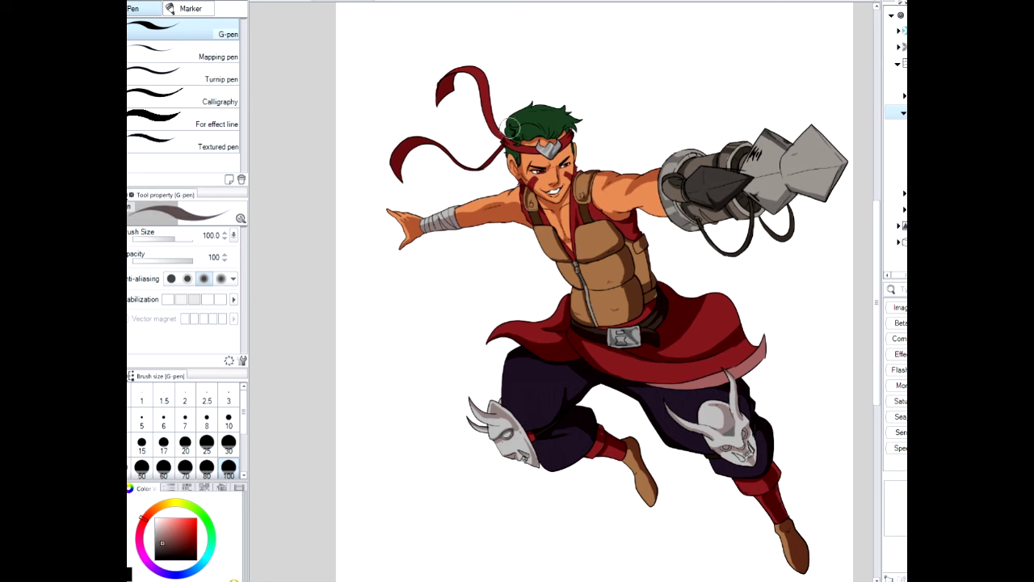
left_click(547, 147, "alt")
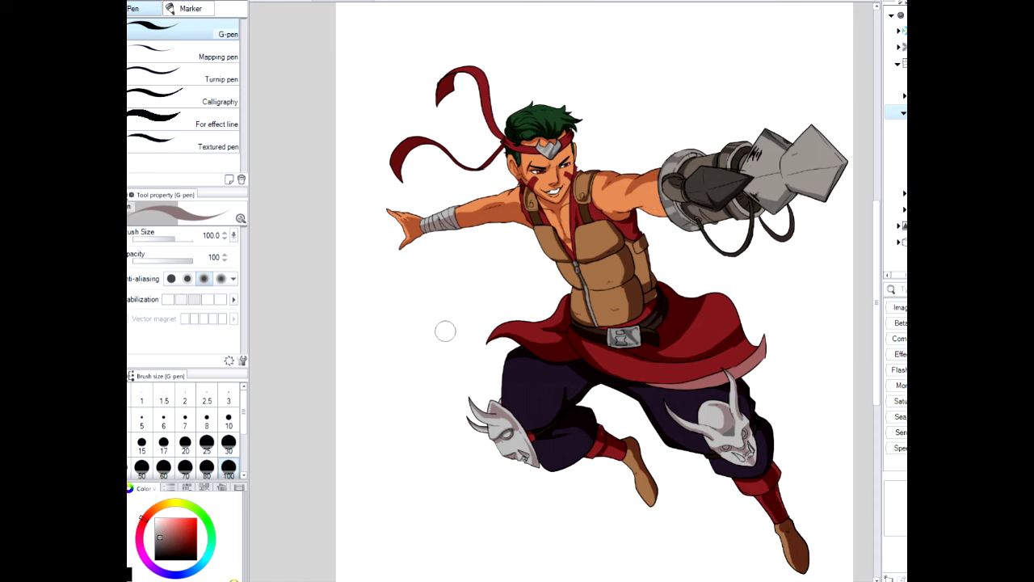
Soften the shading on the skirt, trousers and gauntlet arm with the Transparent watercolor brush at sizes 60 to 80
left_click(173, 539)
key("b")
left_click(875, 118)
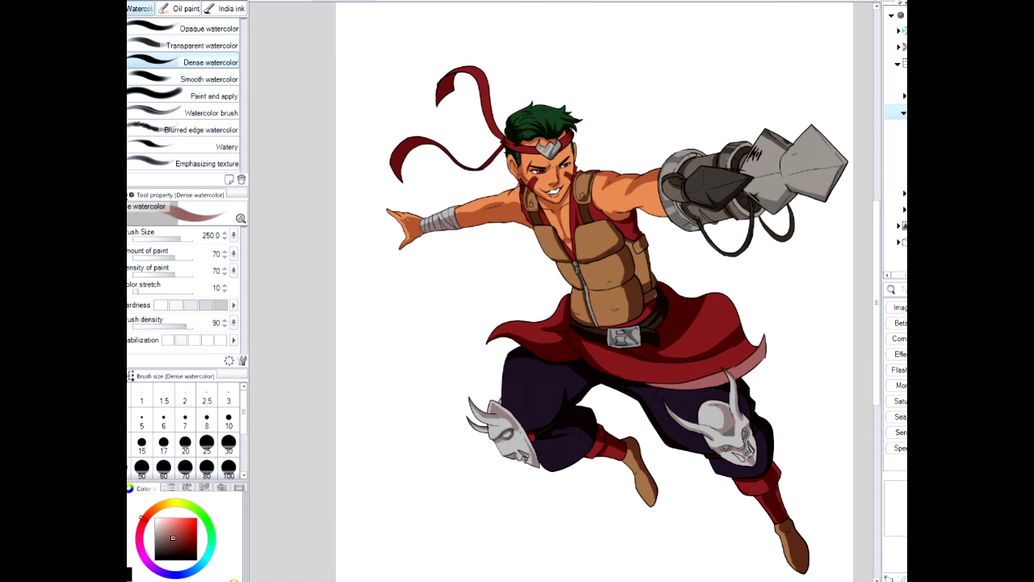
left_click(207, 443)
left_click(229, 467)
left_click(202, 46)
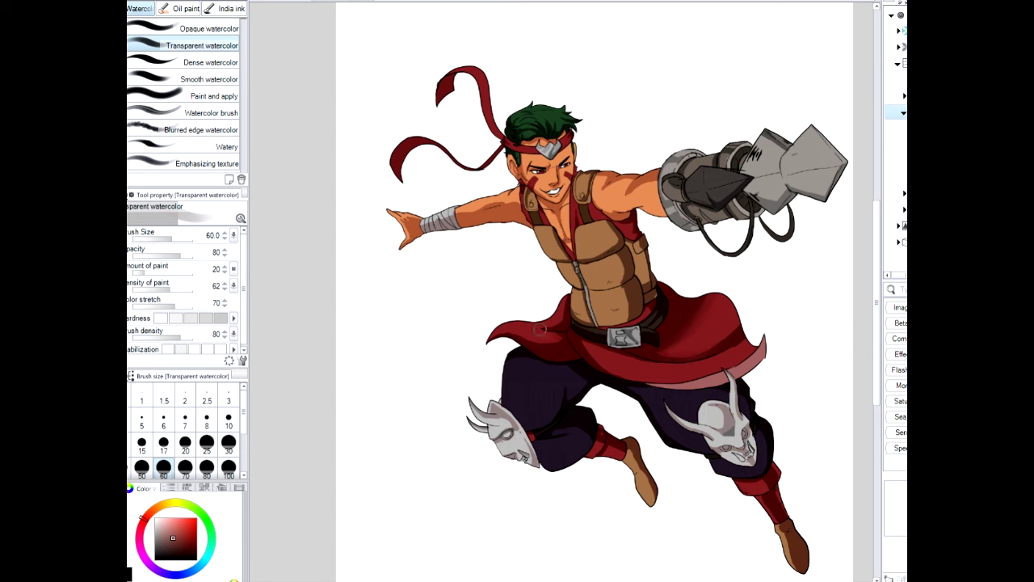
key("bracketright")
key("bracketright")
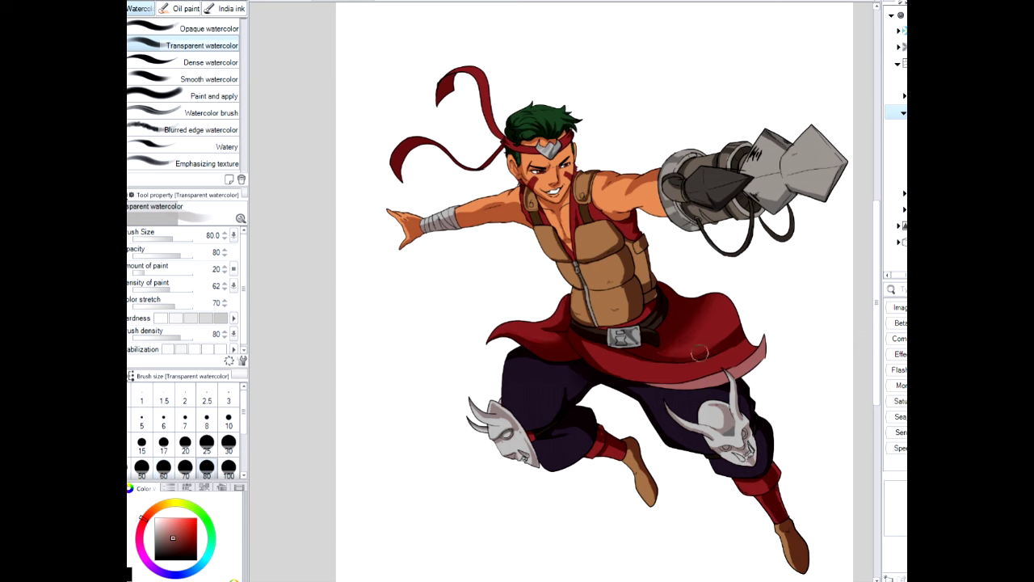
key("bracketleft")
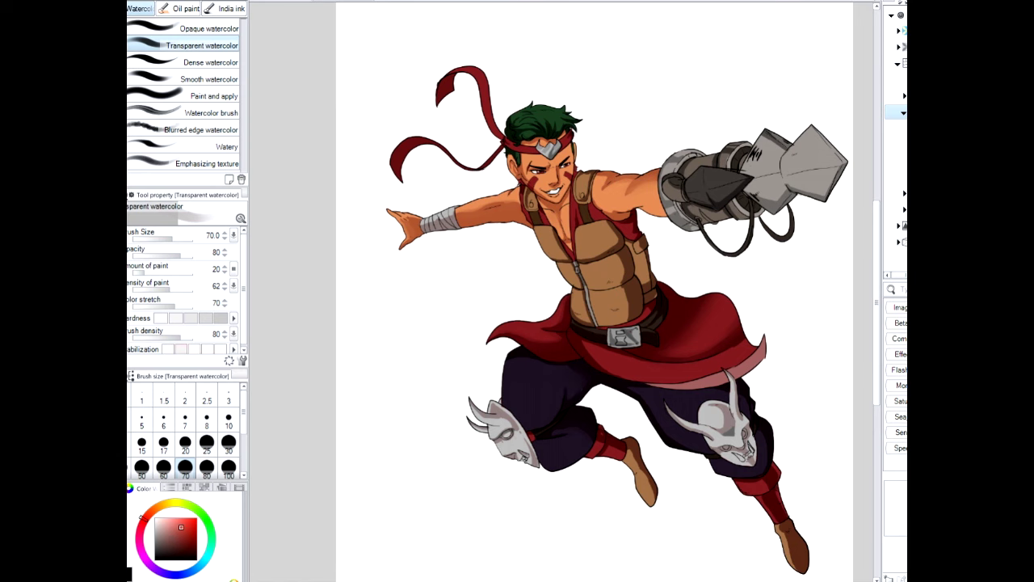
Add bright red G-pen highlights to the shin wraps and the face paint
key("p")
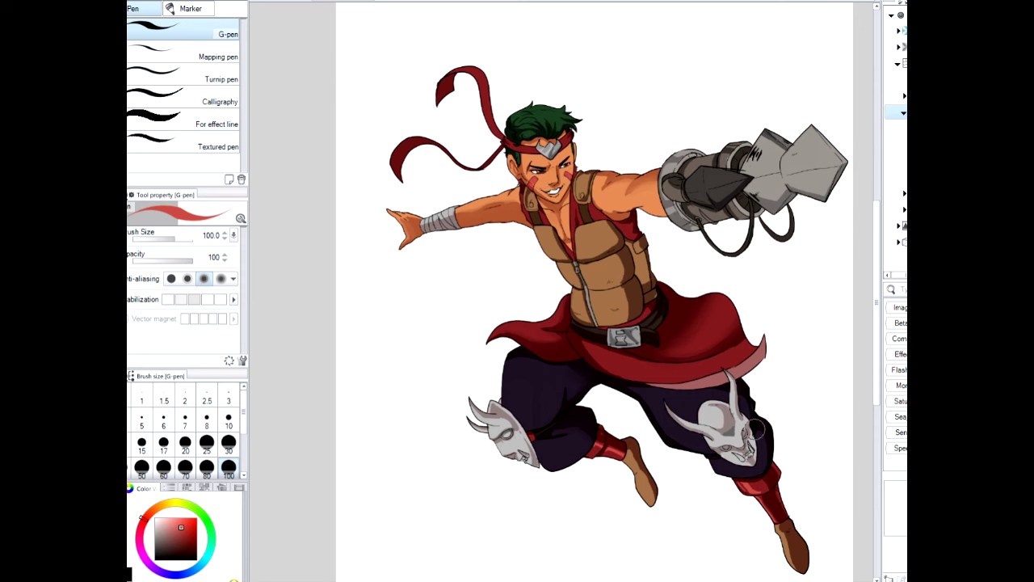
Add soft pinkish tone to the gauntlet's fist plates with the Lighter pencil at size 300, using the knee guard's shading colour
left_click(718, 416, "alt")
key("p")
mouse_move(806, 158)
left_mouse_down()
mouse_move(767, 157)
mouse_move(800, 166)
mouse_move(776, 154)
left_mouse_up()
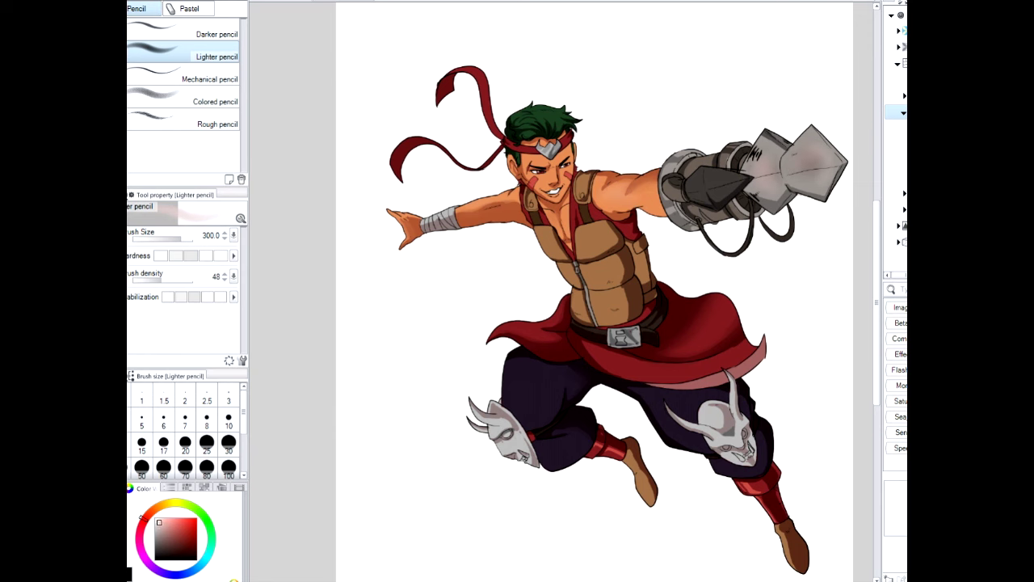
Add soft, darker muted red shading to the brown vest with the Lighter pencil at sizes 80 and 100
left_click(163, 536)
left_click(207, 467)
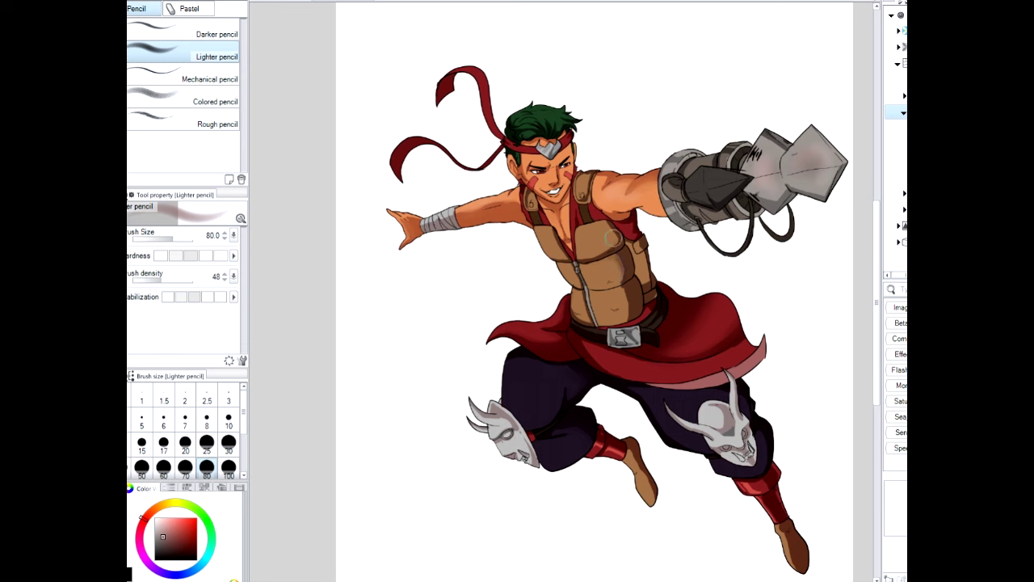
key("bracketright")
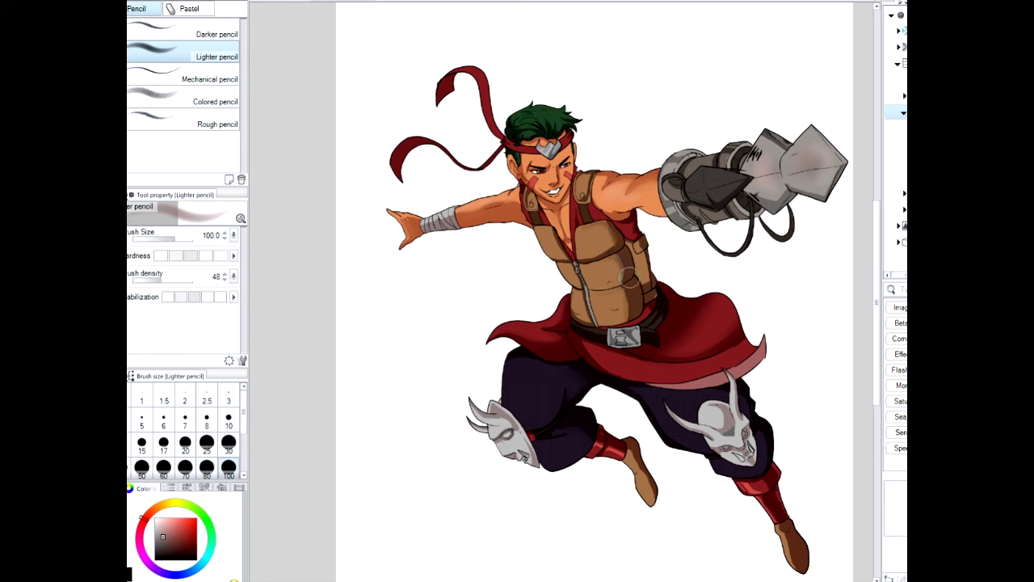